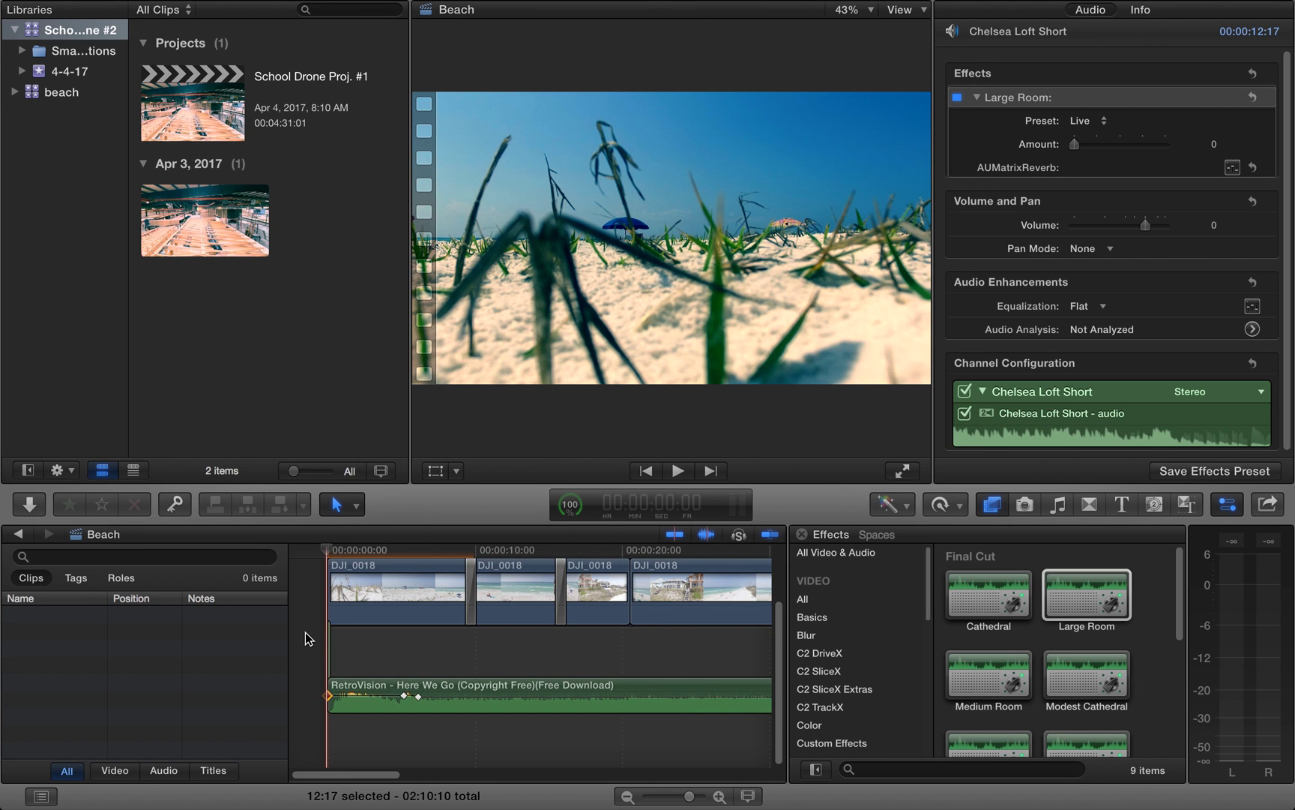
Play the opening of the Beach timeline, then stop playback.
key("space")
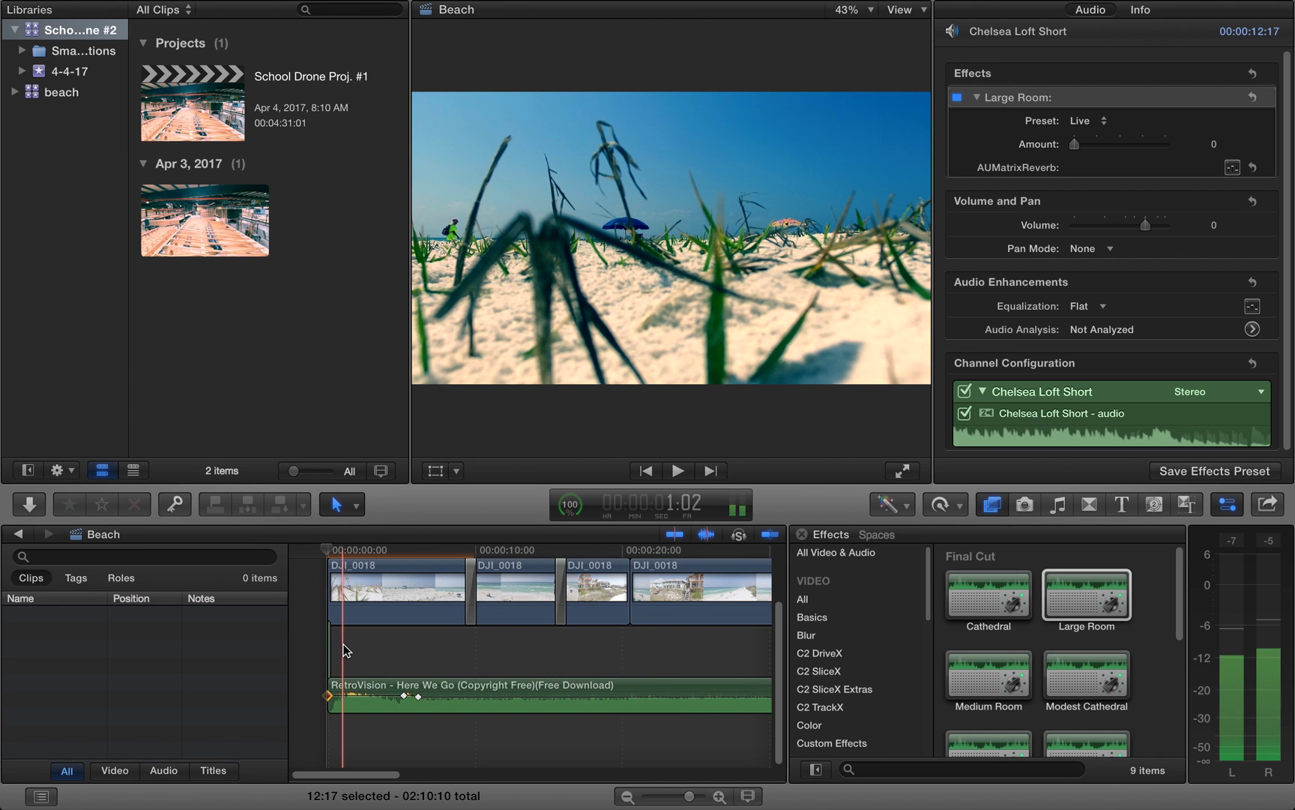
key("space")
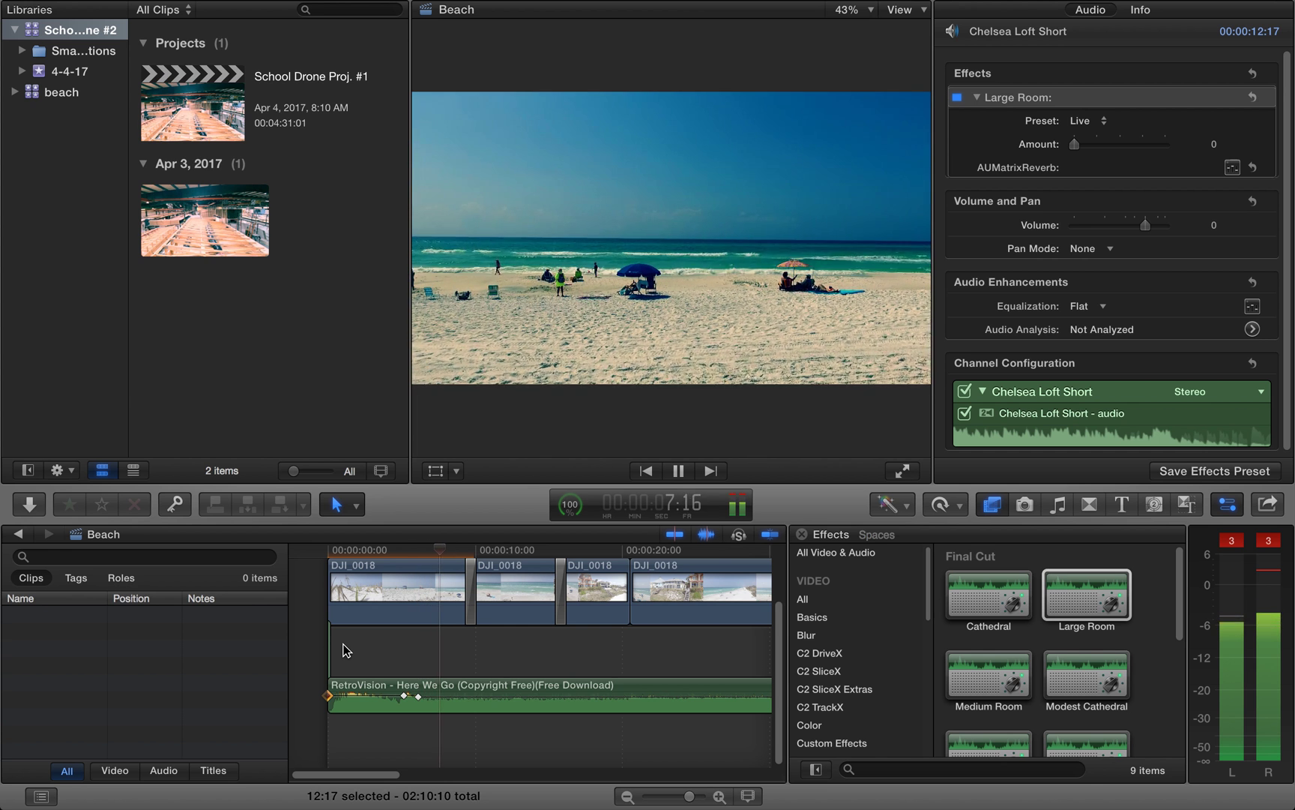
key("space")
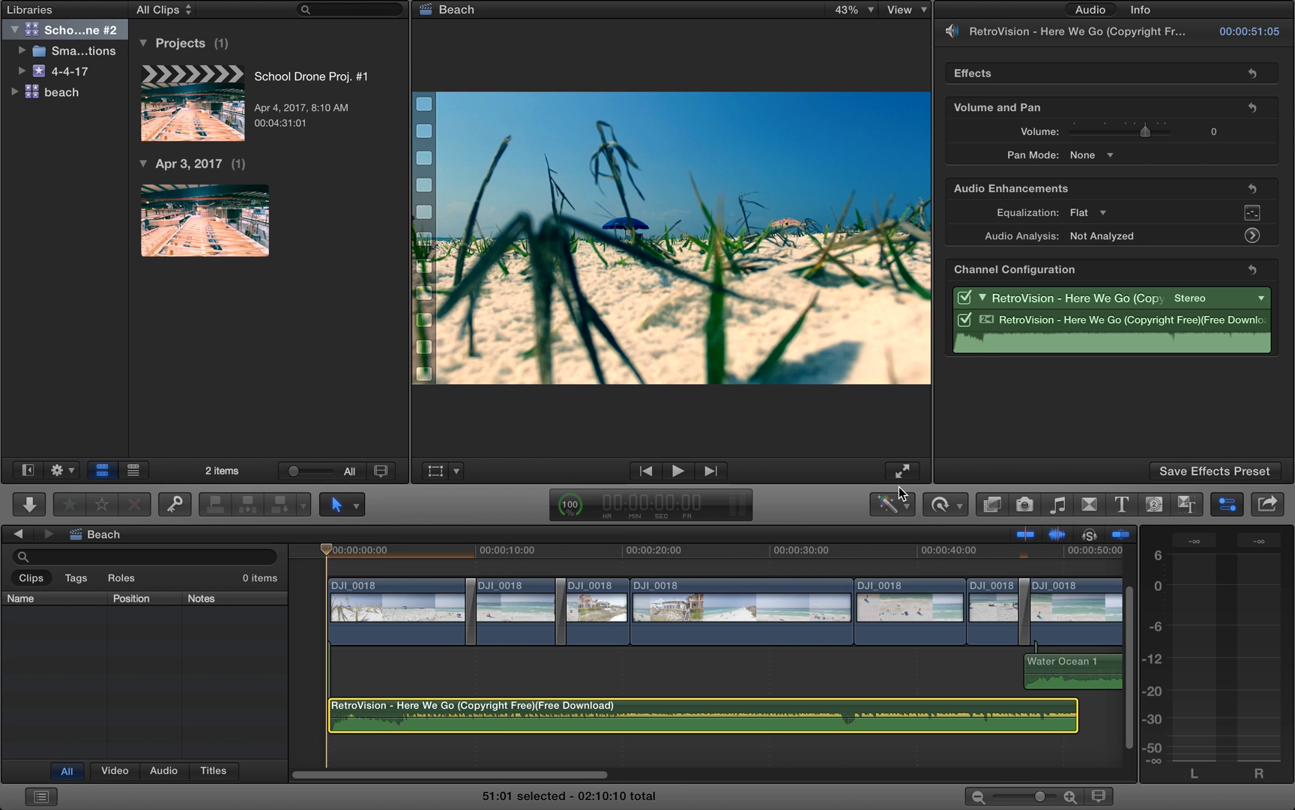
Filter the Effects browser to Audio > Spaces and drag Large Room onto the RetroVision music clip.
left_click(993, 510)
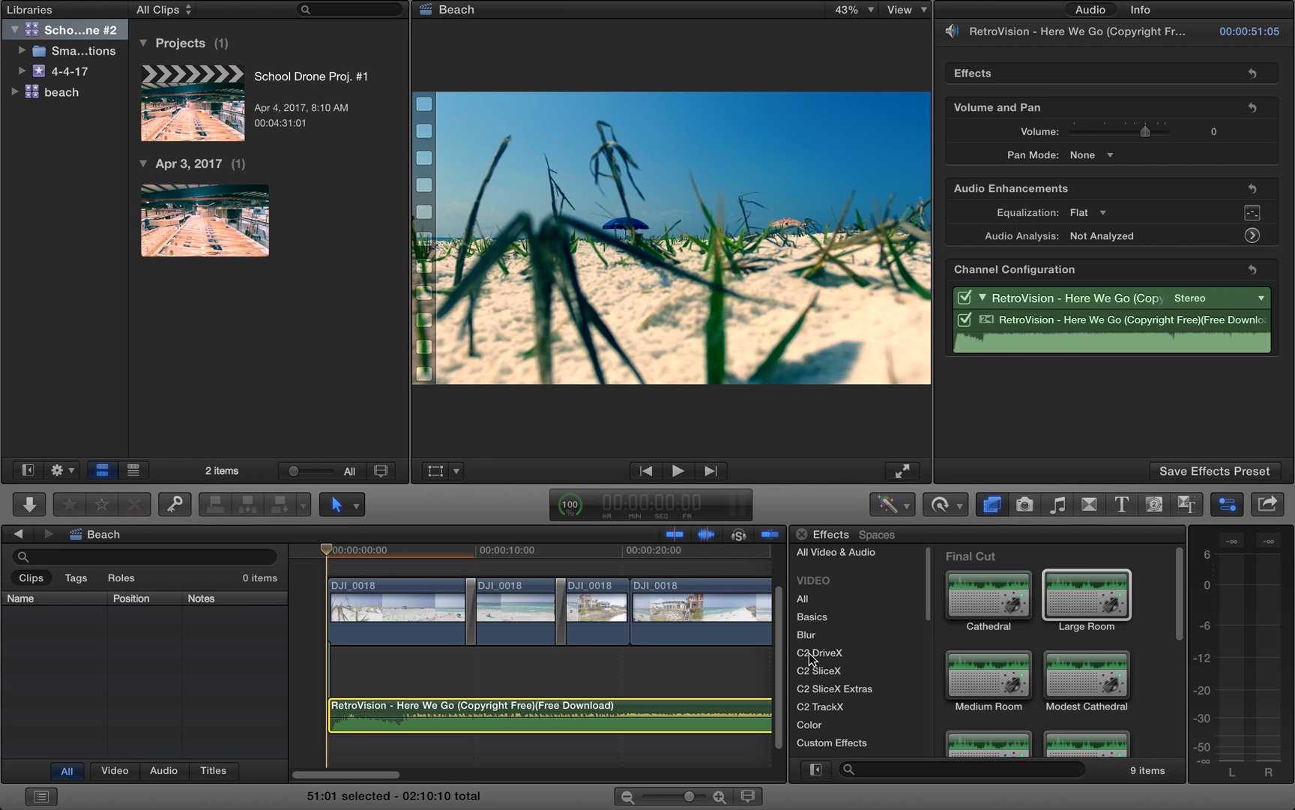
scroll(813, 697, "down", 10)
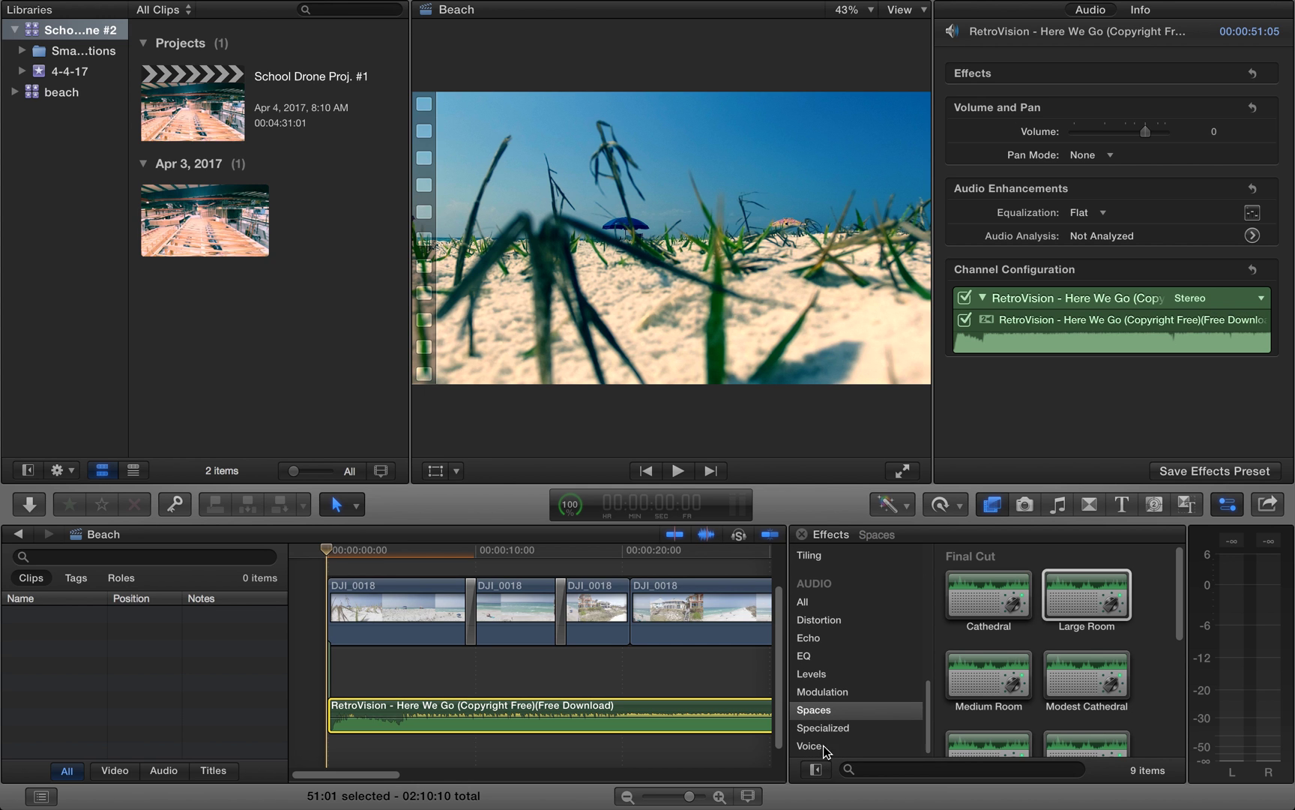
left_click(817, 710)
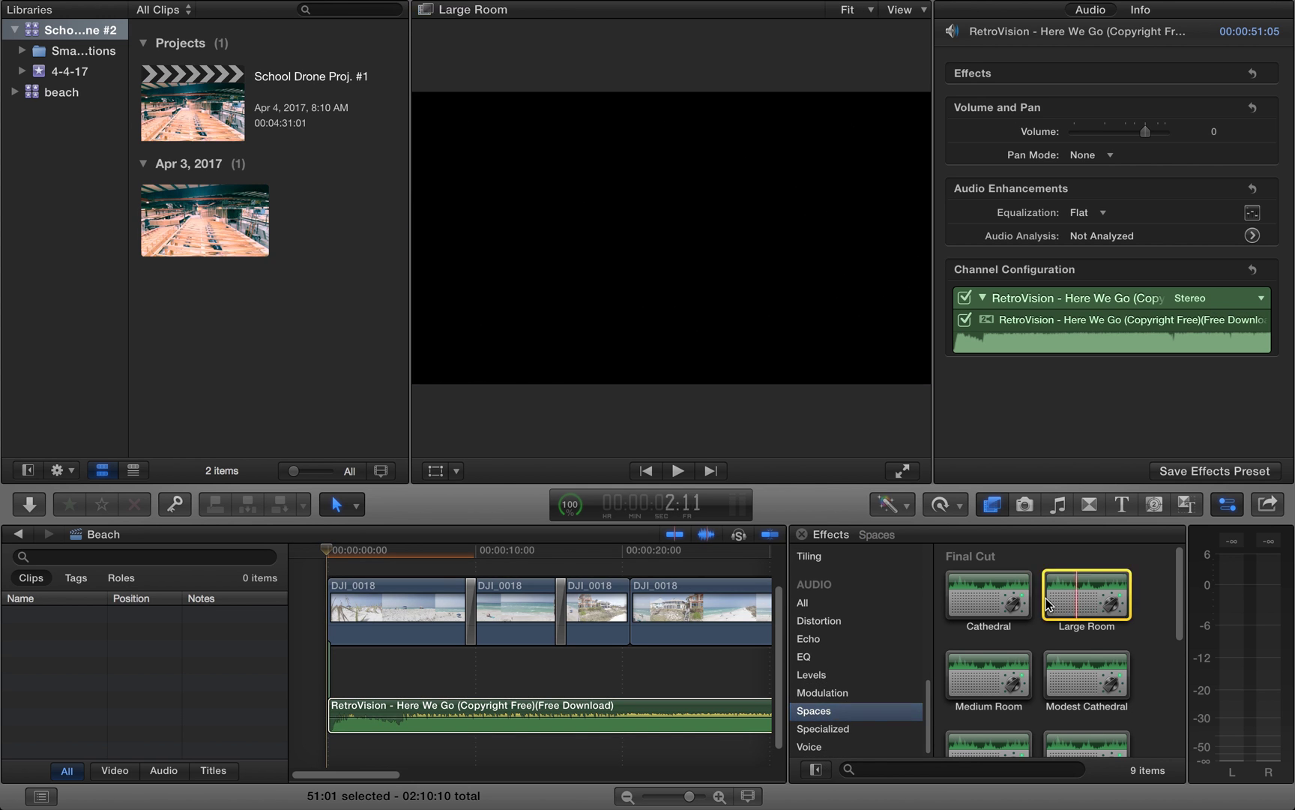
scroll(1015, 722, "down", 5)
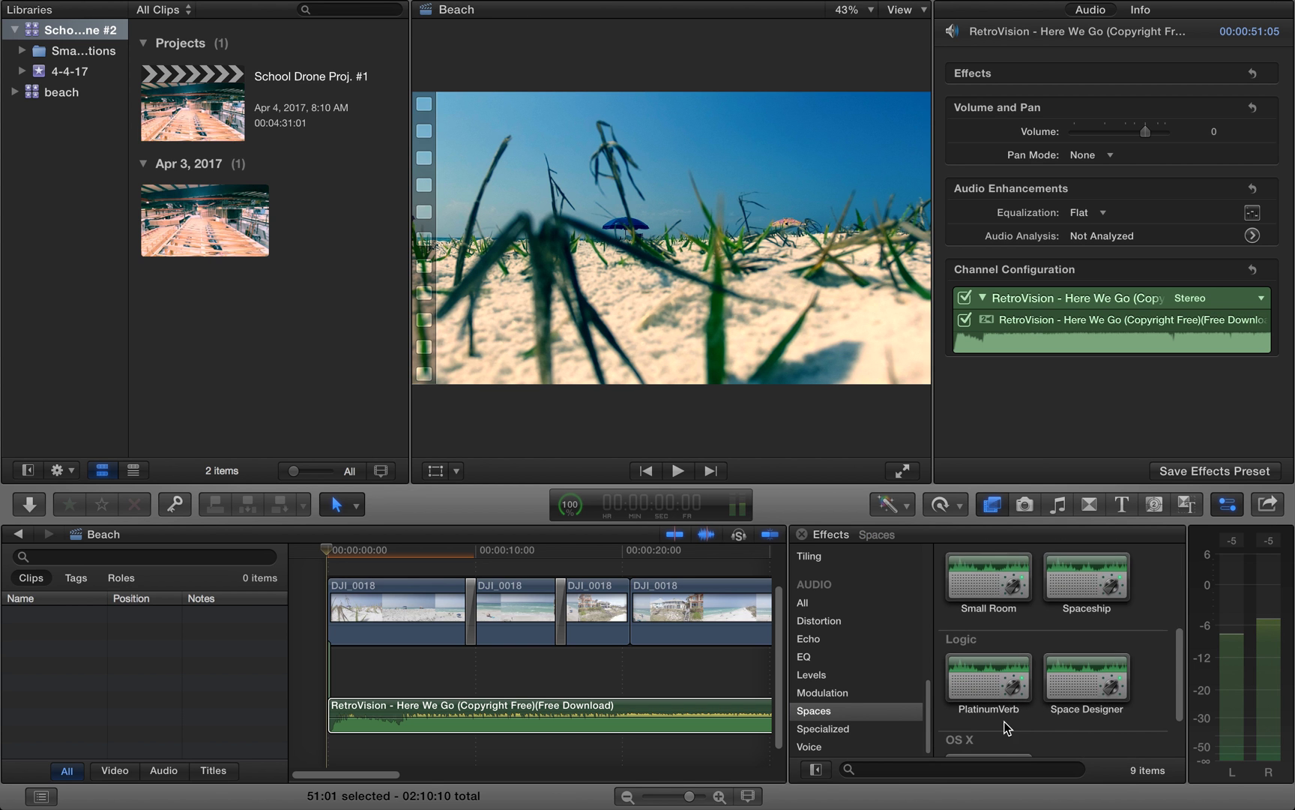
scroll(1004, 721, "down", 2)
scroll(1004, 722, "up", 5)
left_click_drag(1081, 603, 361, 709)
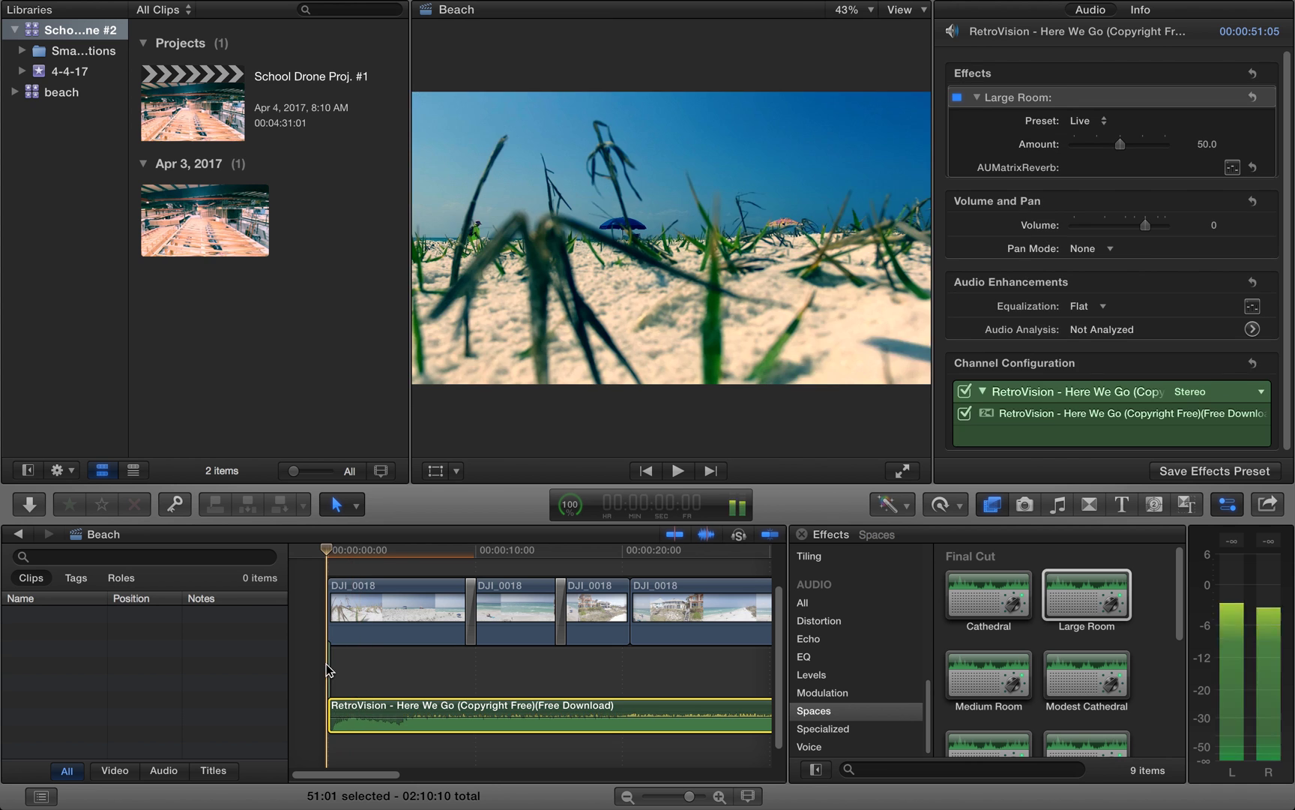
left_click(326, 664)
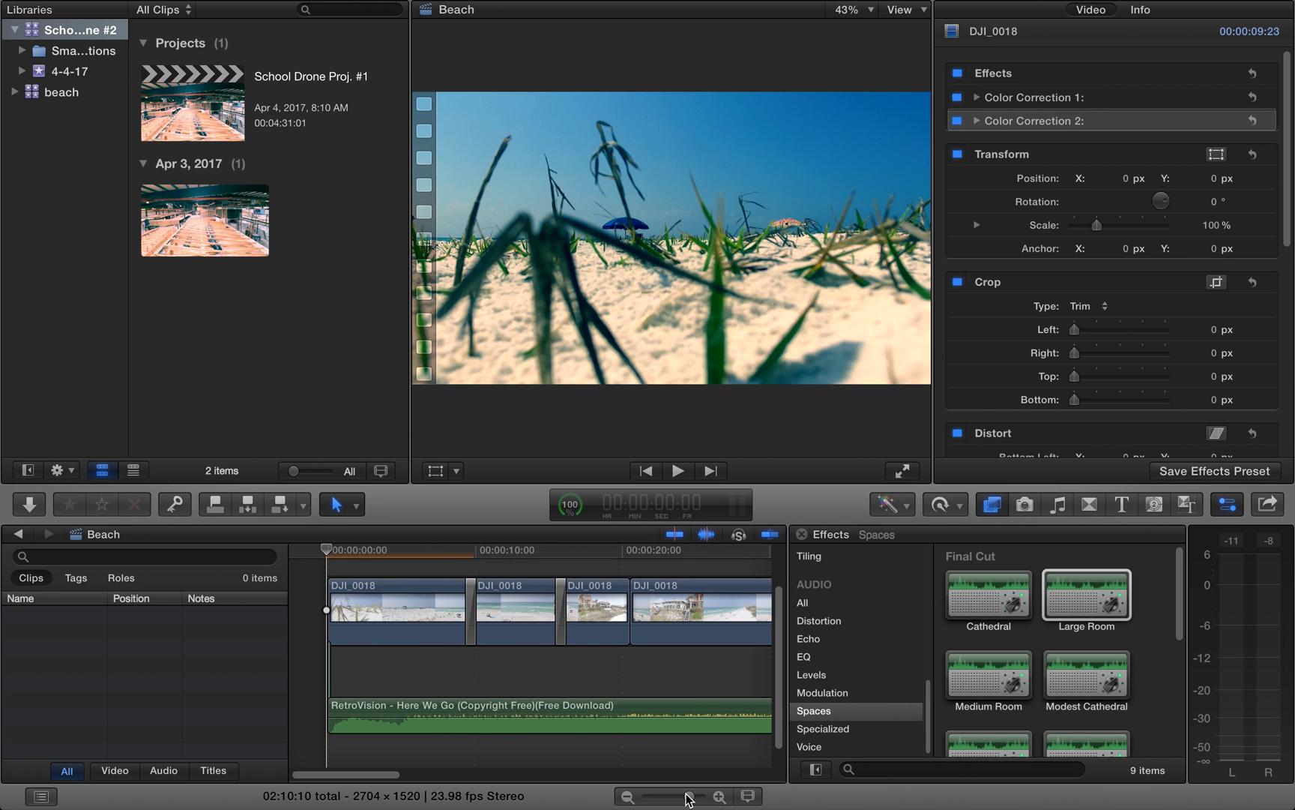
Zoom the timeline in, toggle the music's Large Room reverb off and on, and set its amount to 0.
left_click_drag(688, 796, 690, 798)
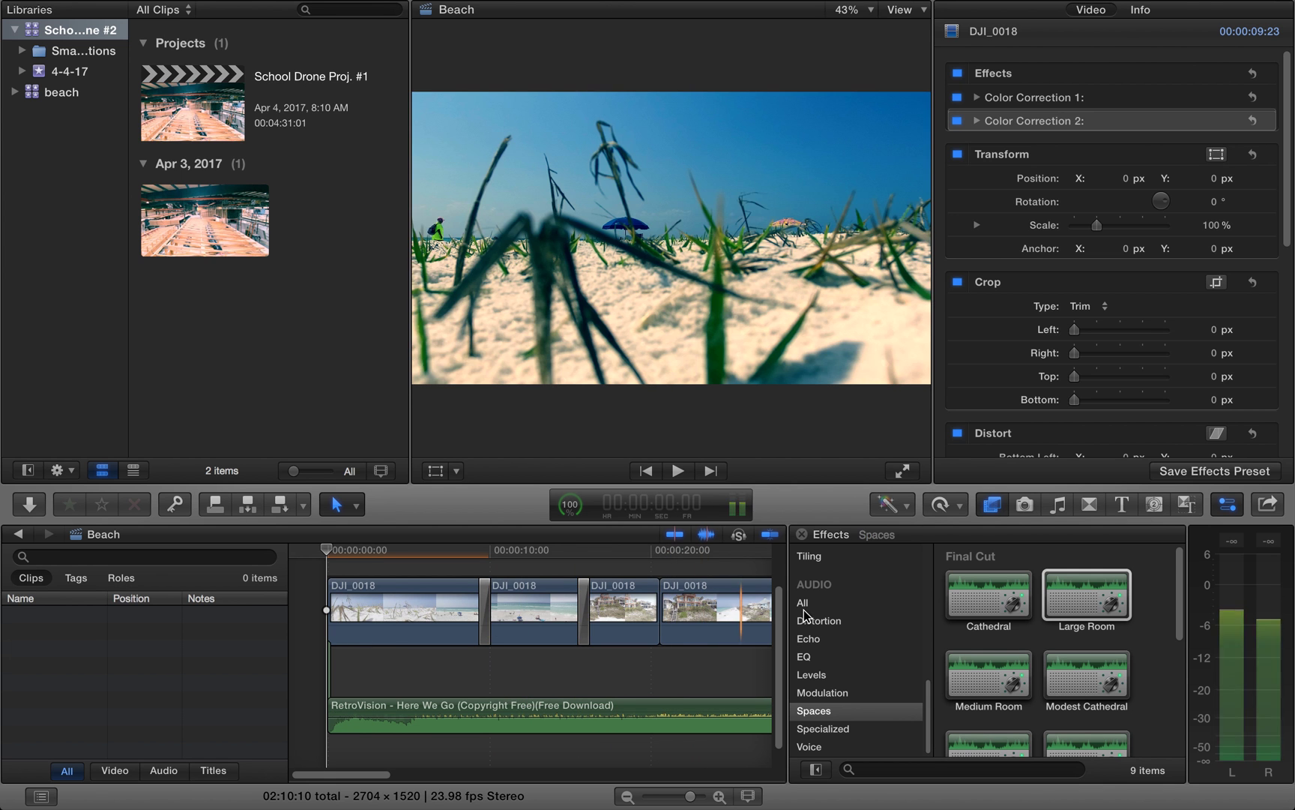
left_click(462, 718)
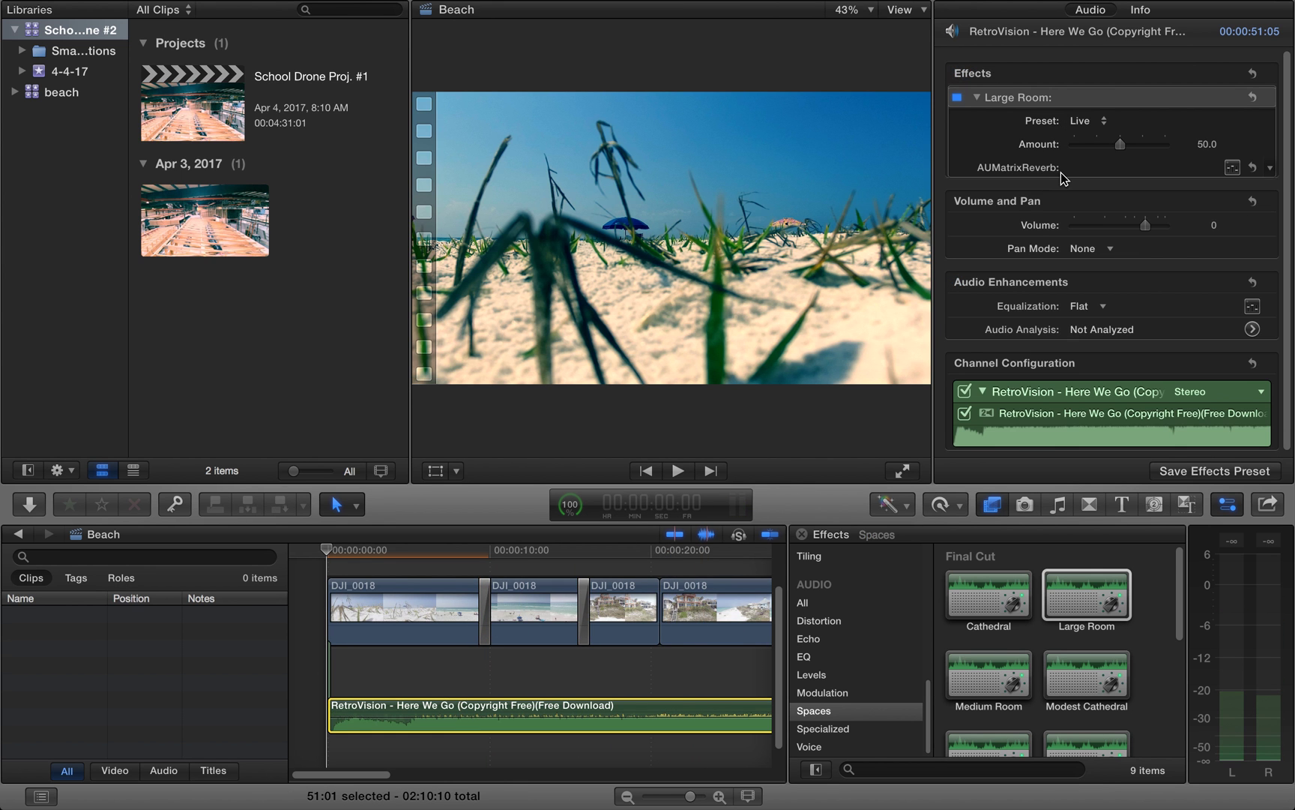
left_click(959, 97)
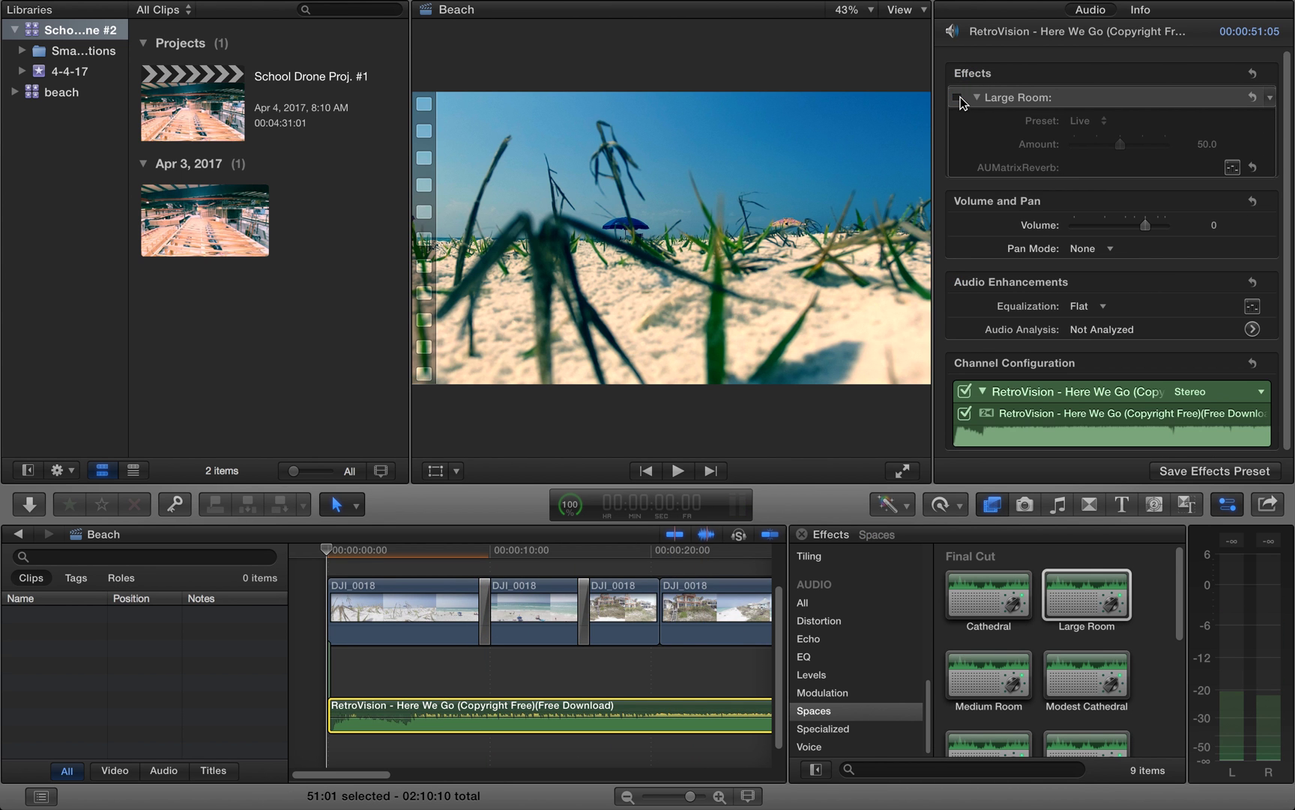
left_click(959, 98)
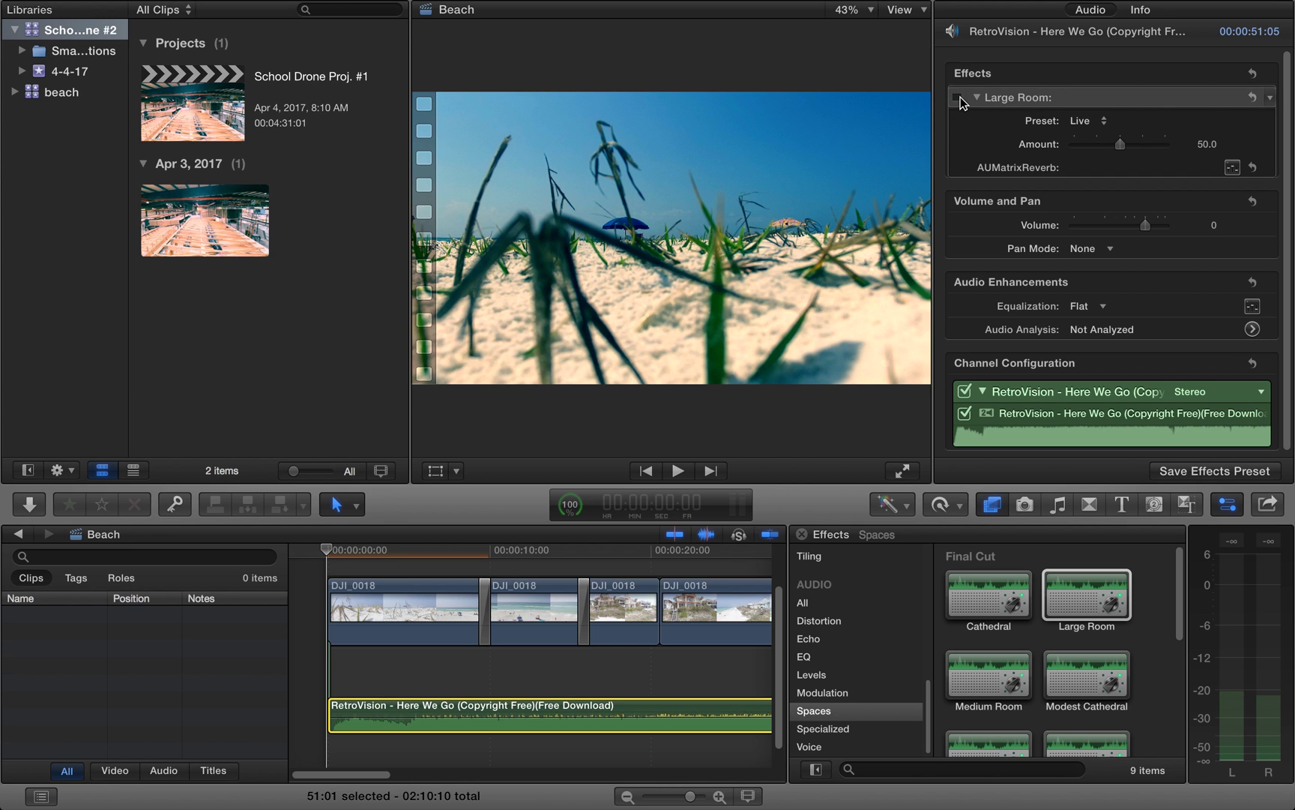
left_click(958, 97)
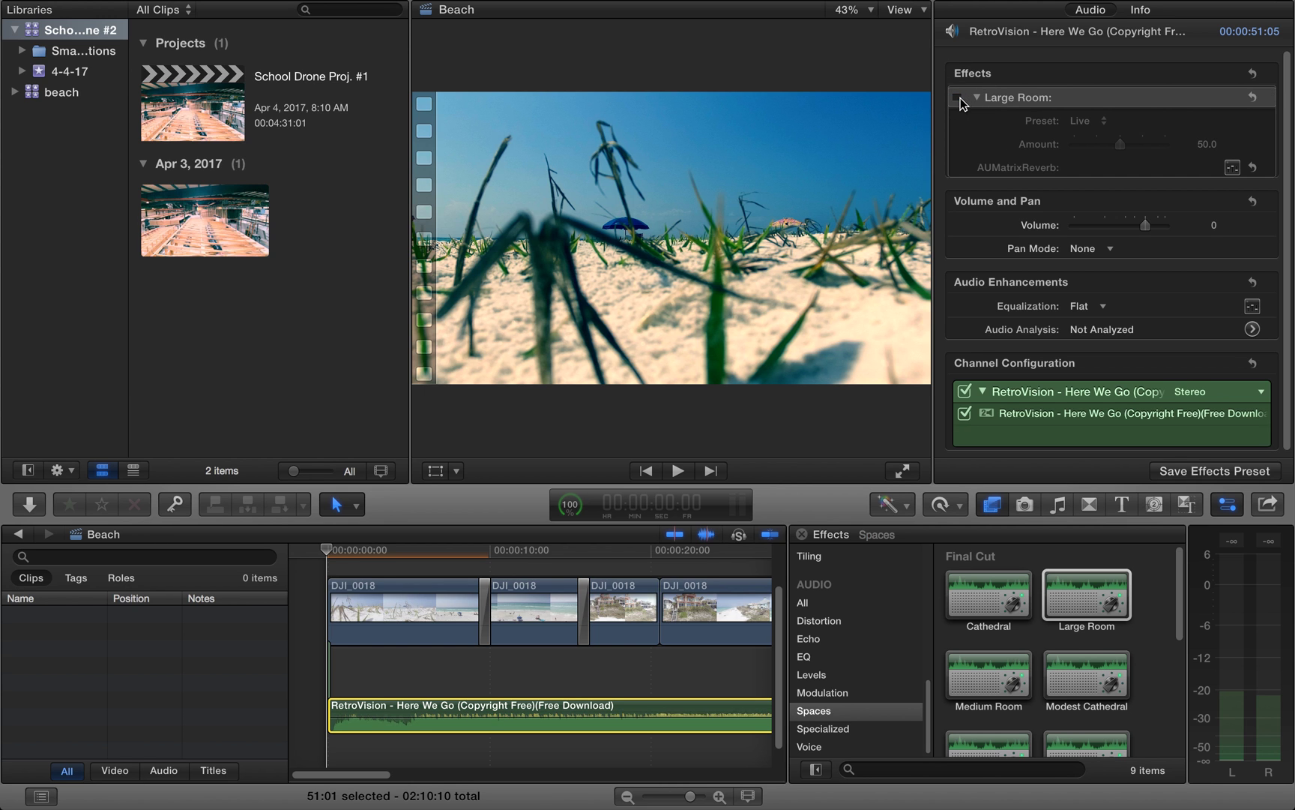
left_click(959, 98)
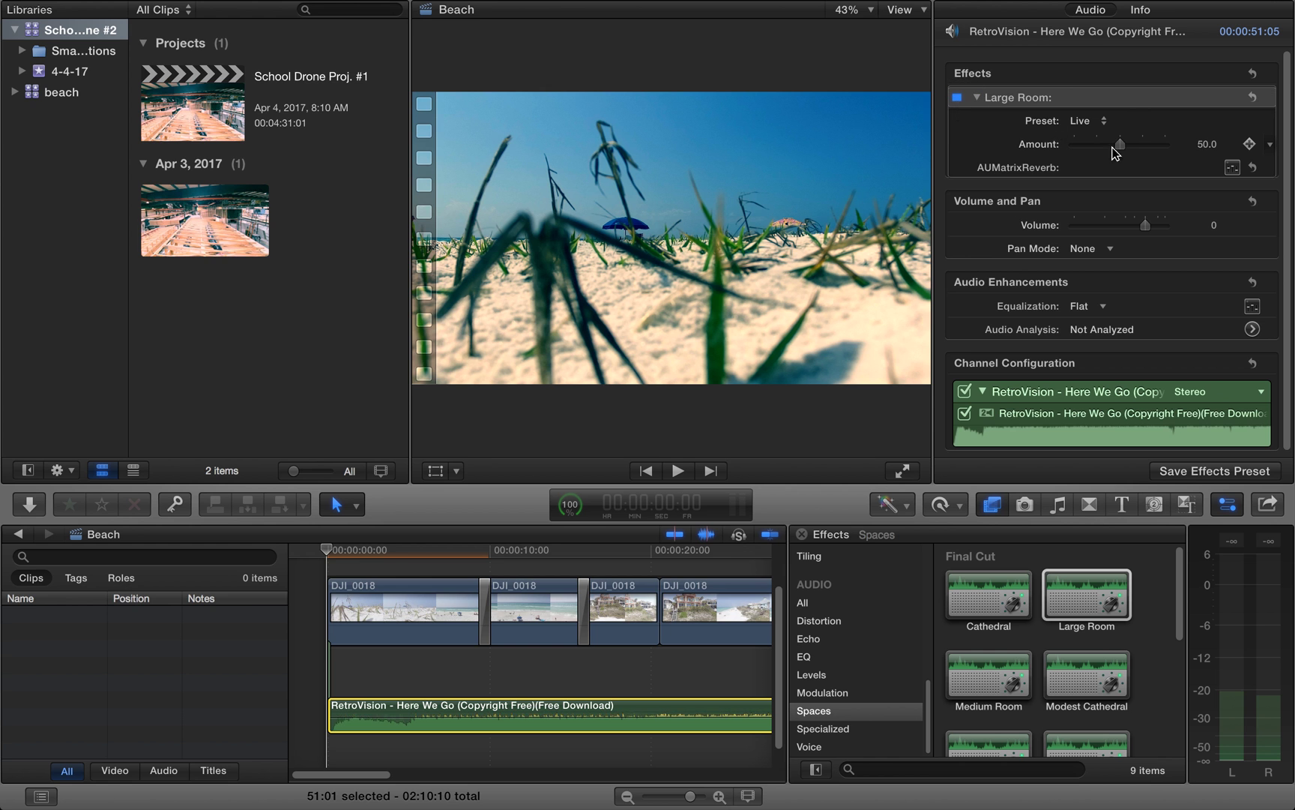
left_click_drag(1119, 144, 1032, 142)
Raise the music's Large Room amount to 100 during playback, then stop.
key("space")
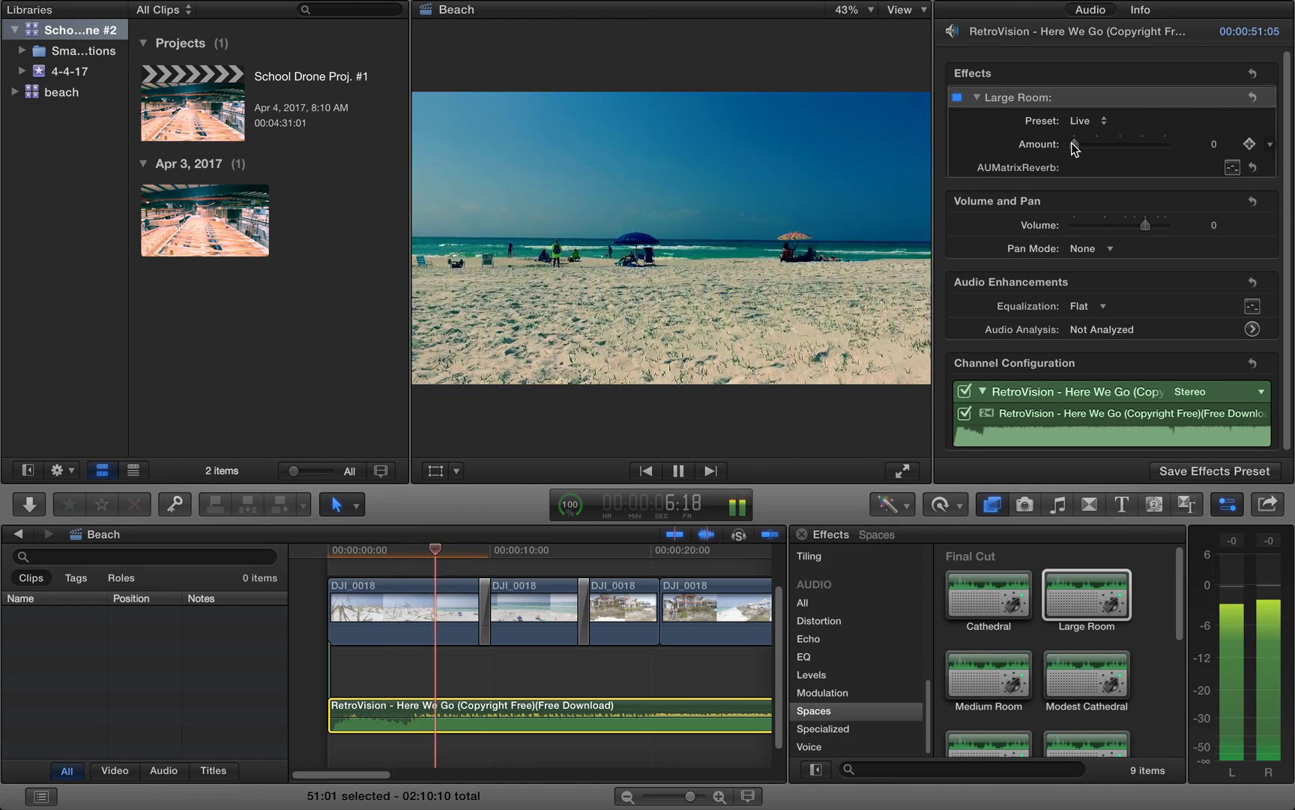
left_click_drag(1072, 142, 1075, 143)
left_click_drag(1293, 188, 1293, 193)
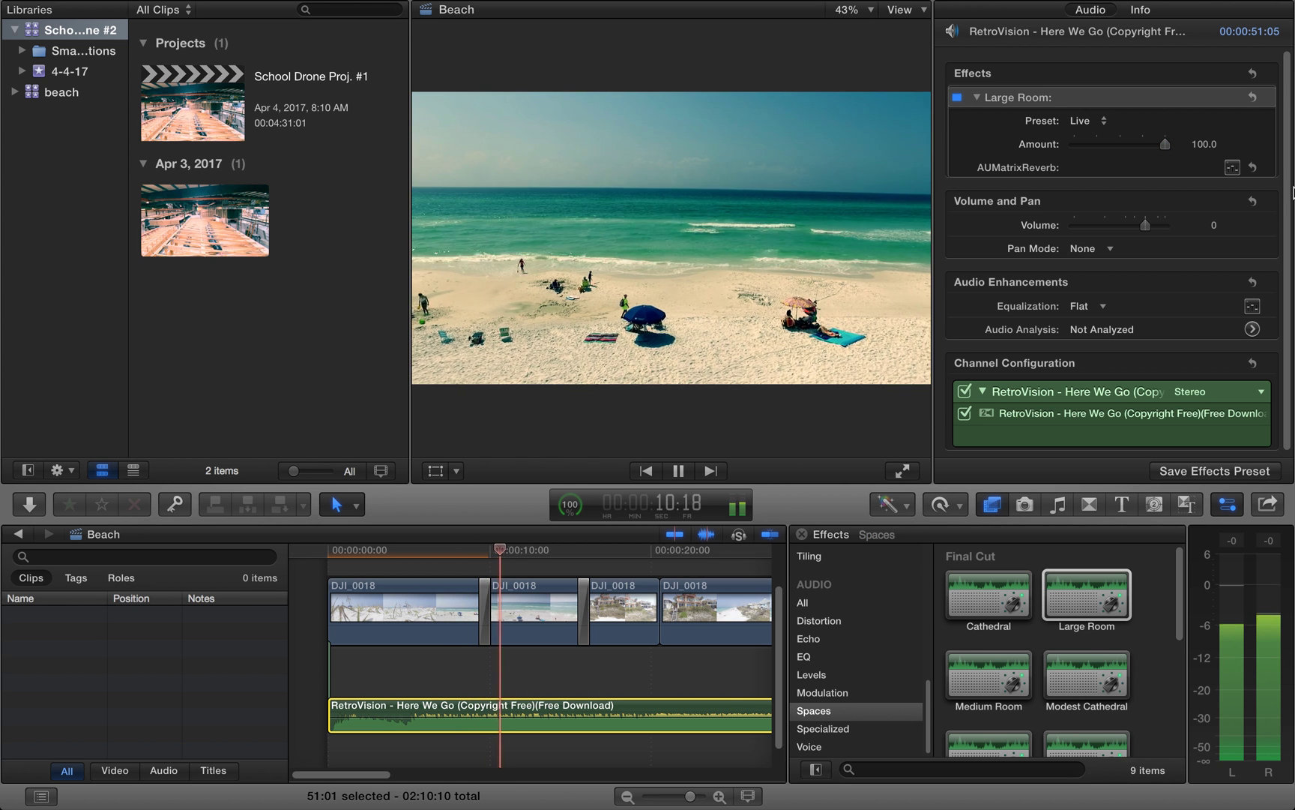
key("space")
Return to the timeline start and switch off the RetroVision clip's Large Room reverb.
left_click(315, 677)
left_click(448, 710)
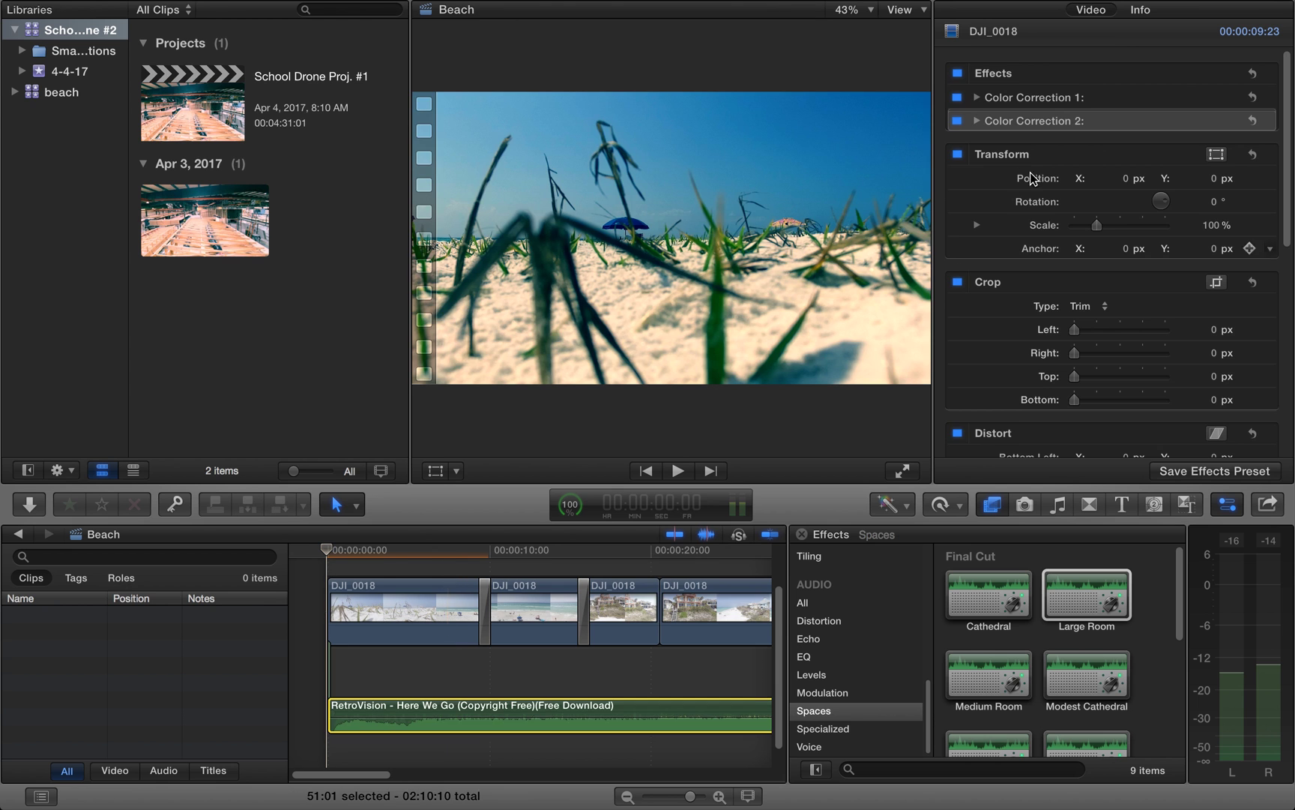
left_click(959, 98)
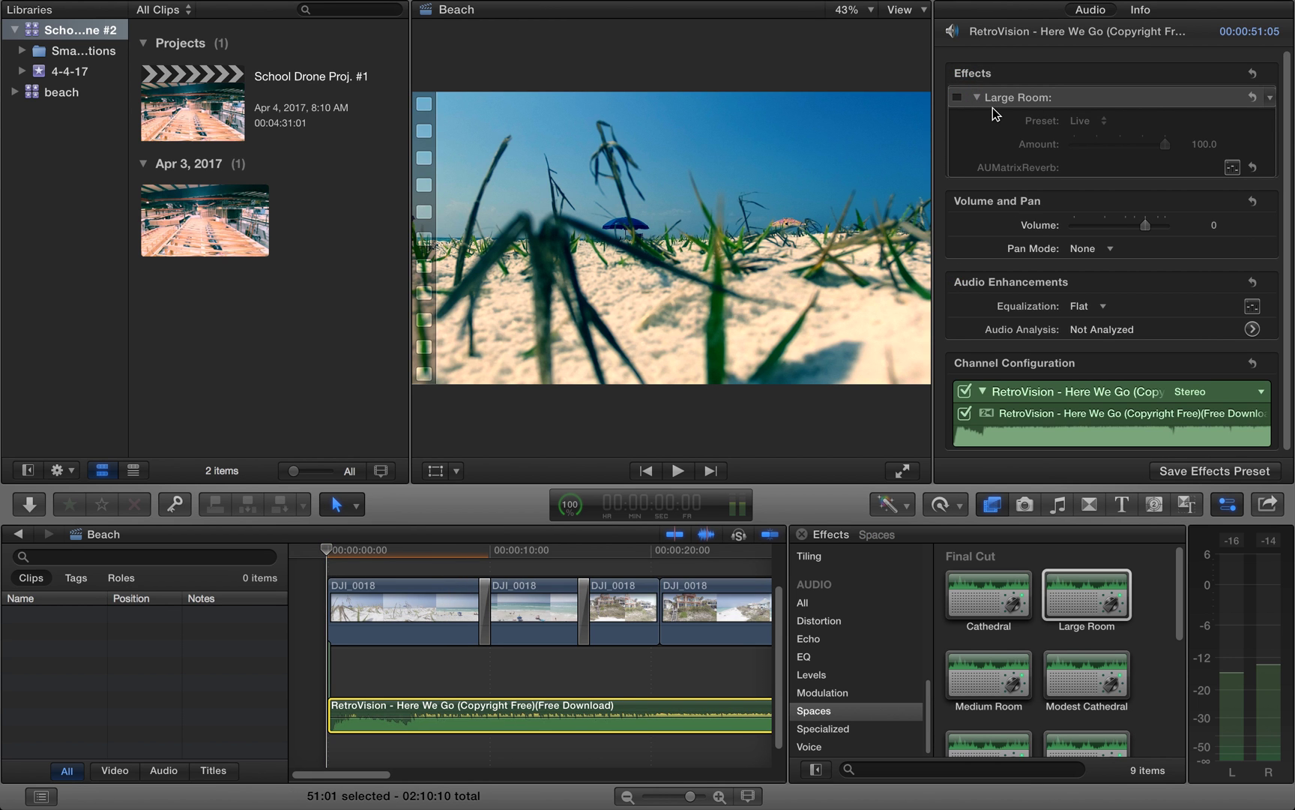
Re-enable the music's Large Room reverb during playback and set the music volume to 0.
key("space")
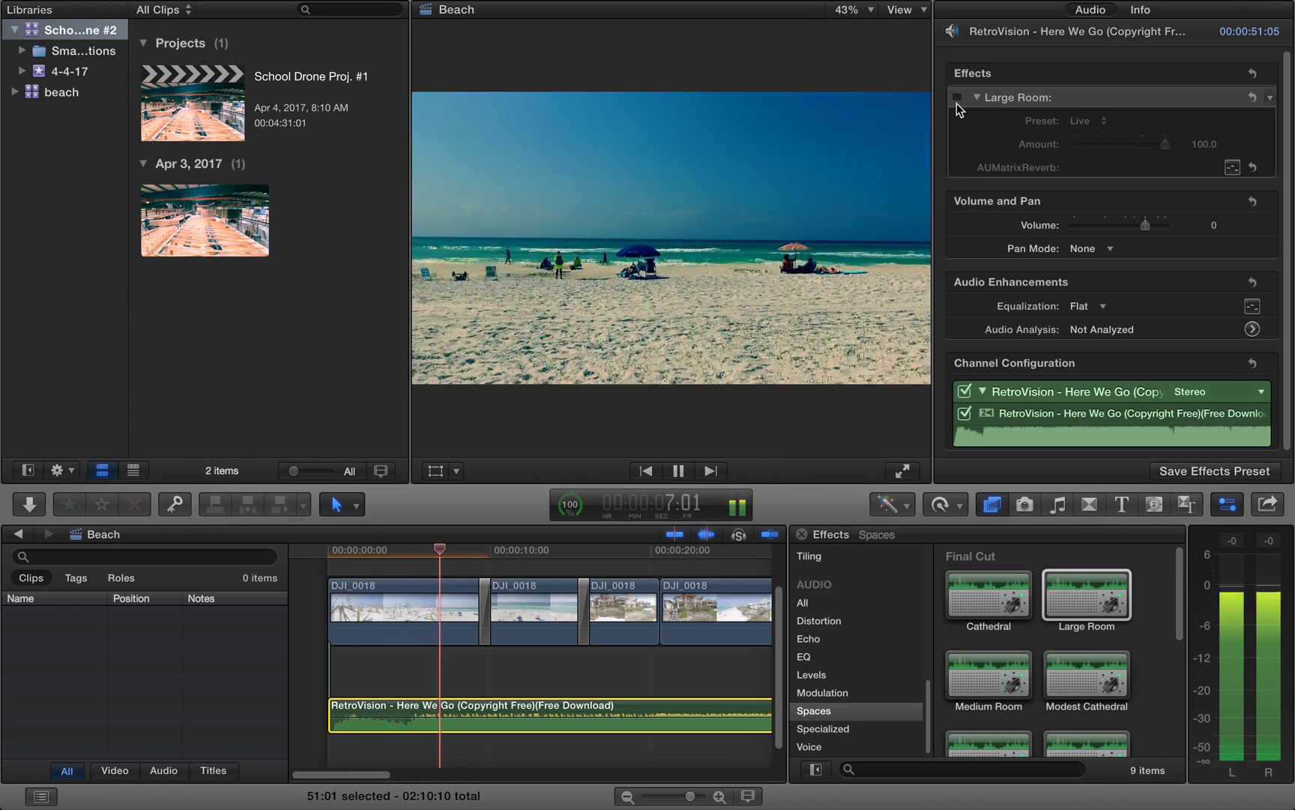
left_click(957, 103)
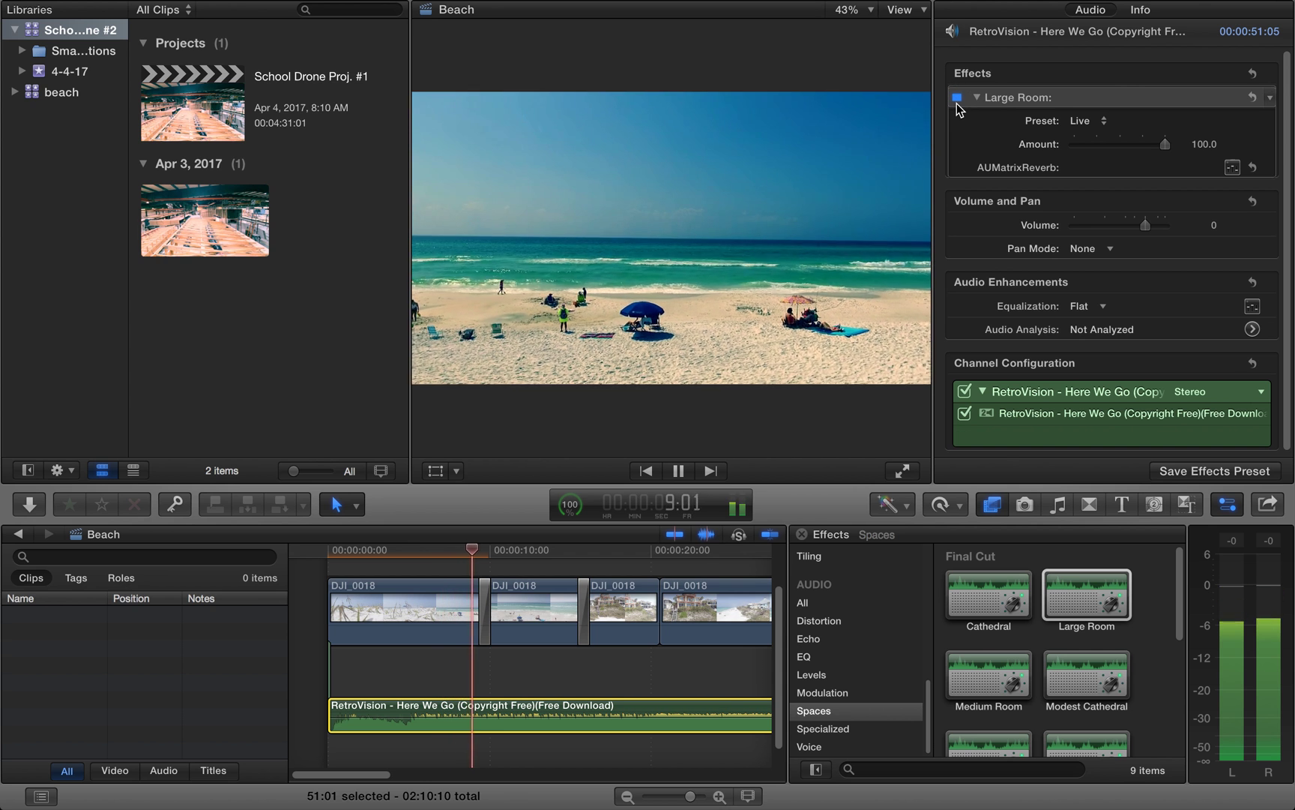
left_click_drag(1145, 225, 1125, 226)
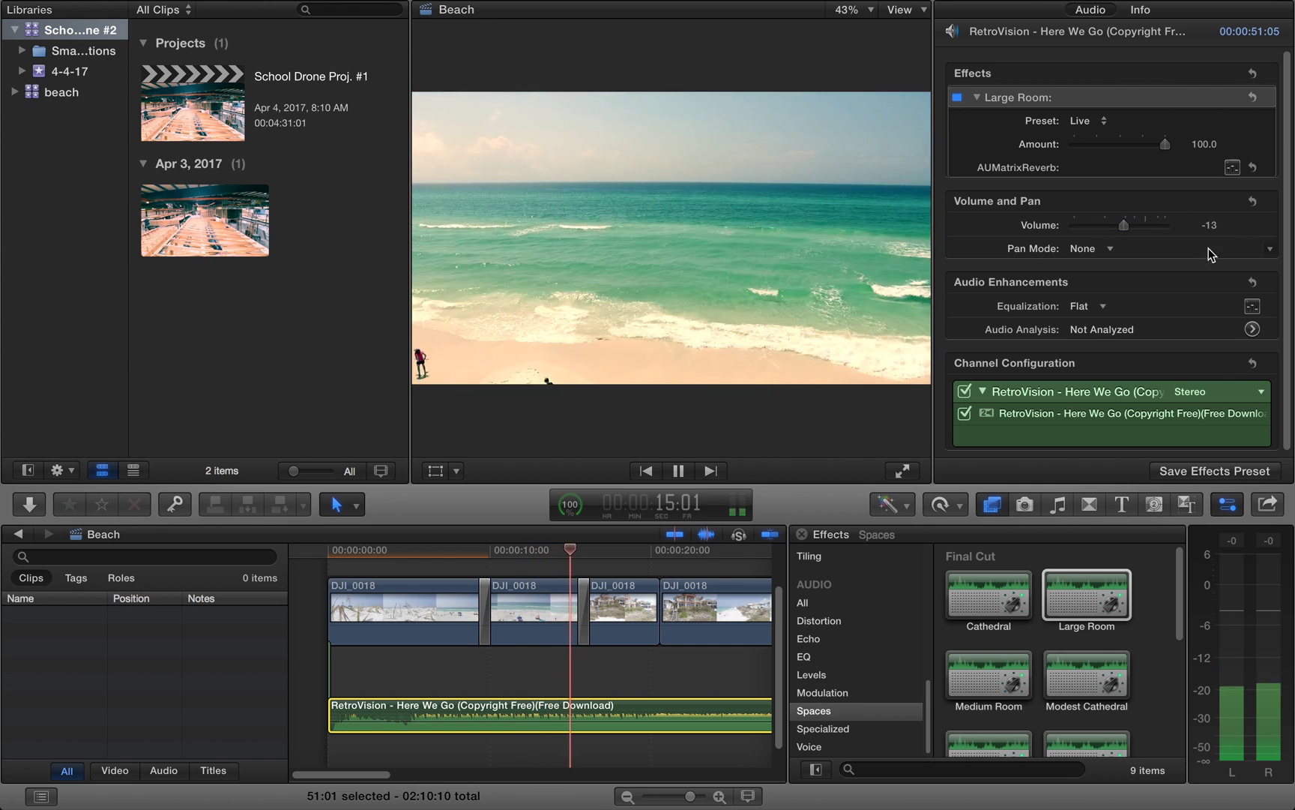
type("0")
key("Return")
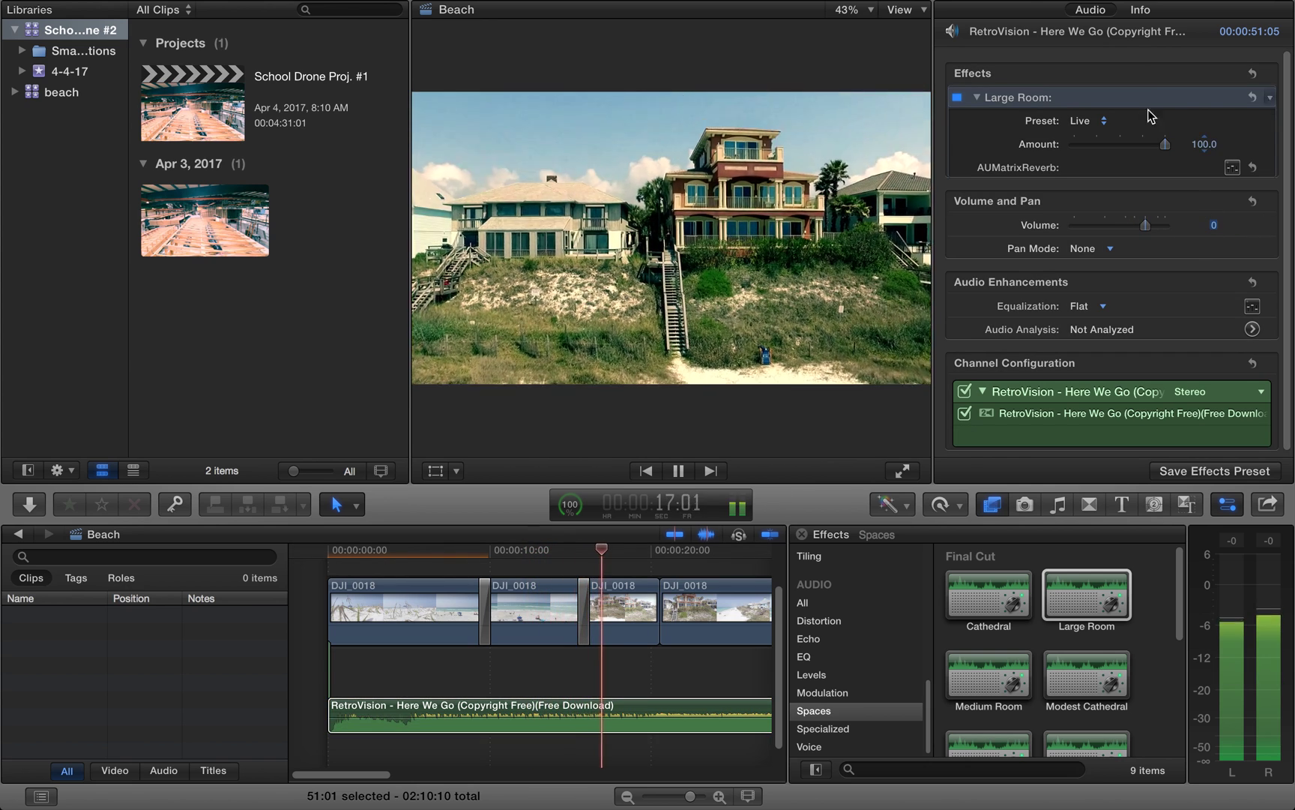
Delete the music's Large Room reverb, stop, and park the playhead at Restaurant 3 near 55 s.
left_click(1132, 105)
key("Delete")
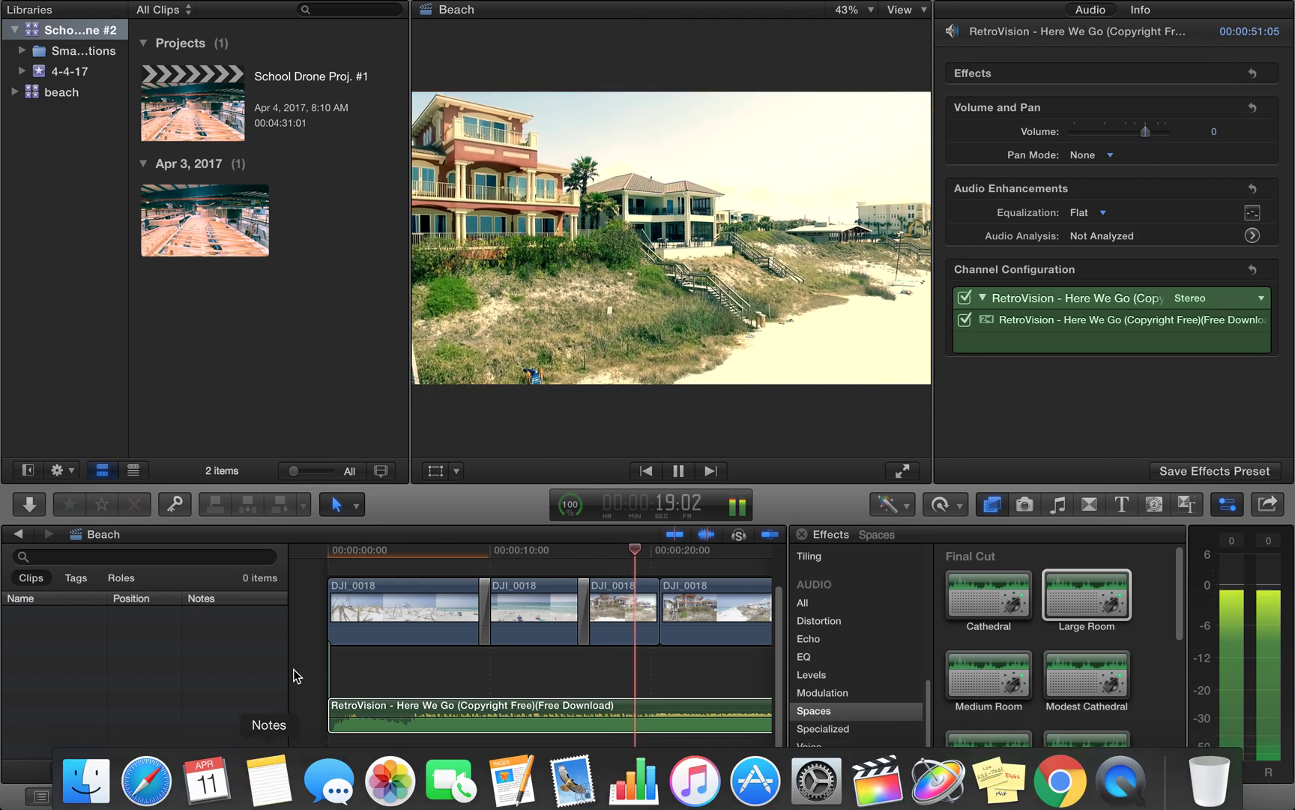
key("space")
left_click_drag(336, 774, 502, 778)
left_click(420, 563)
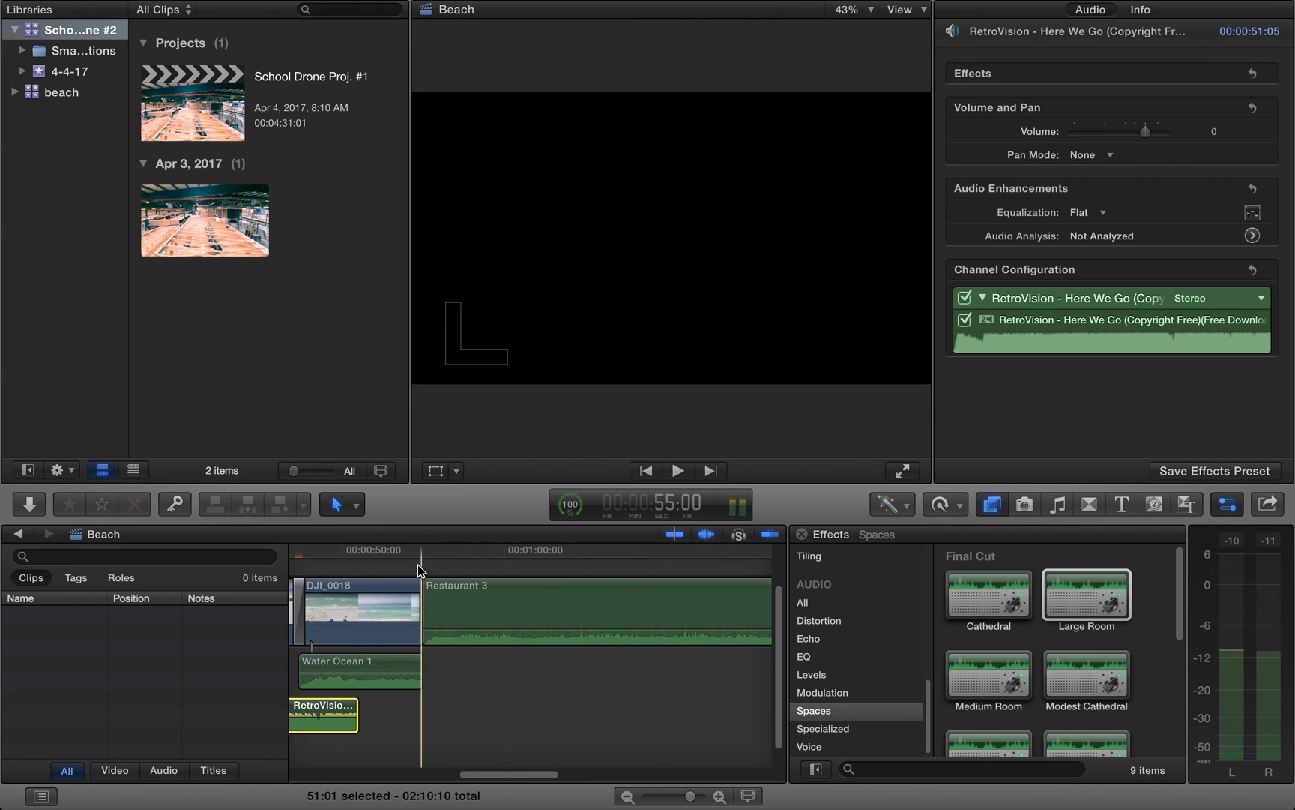
Play Restaurant 3 while sweeping its Large Room amount up to 100 and back to 0.
left_click(459, 587)
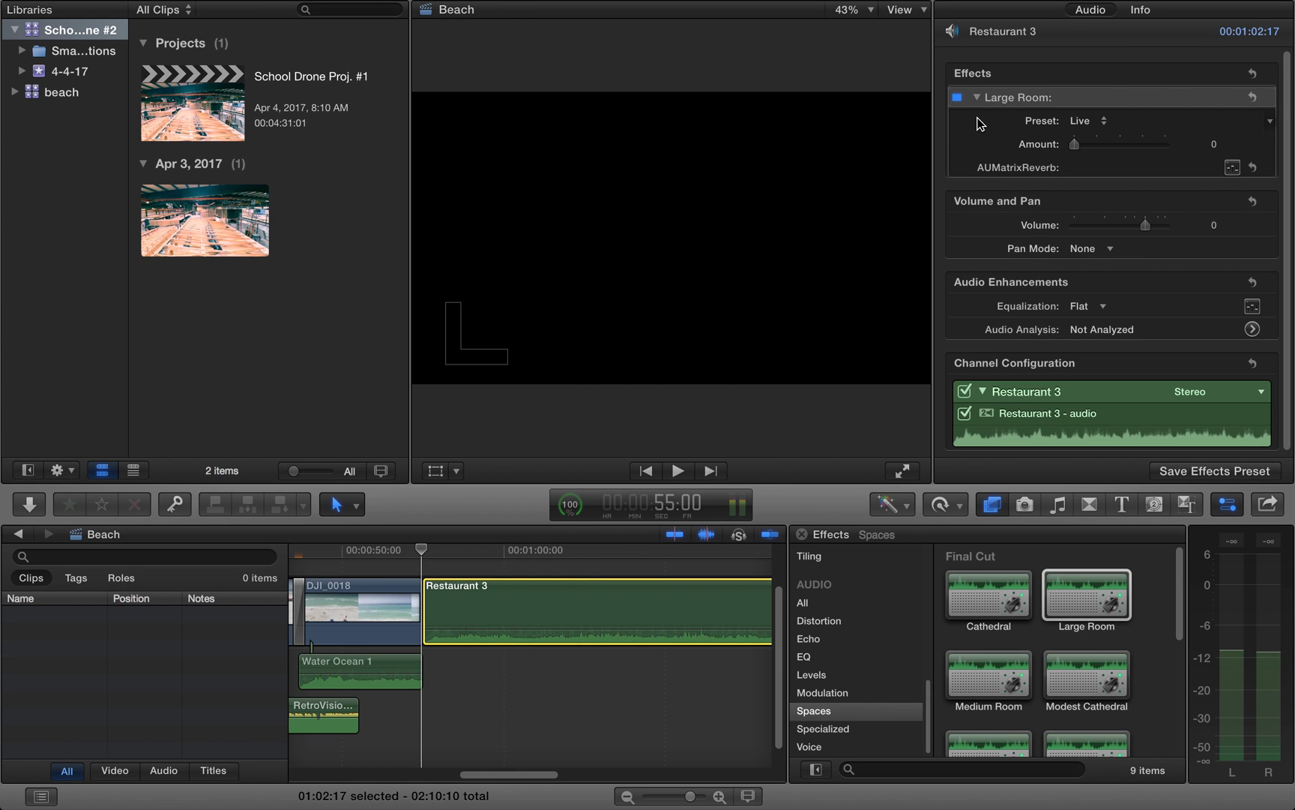
key("space")
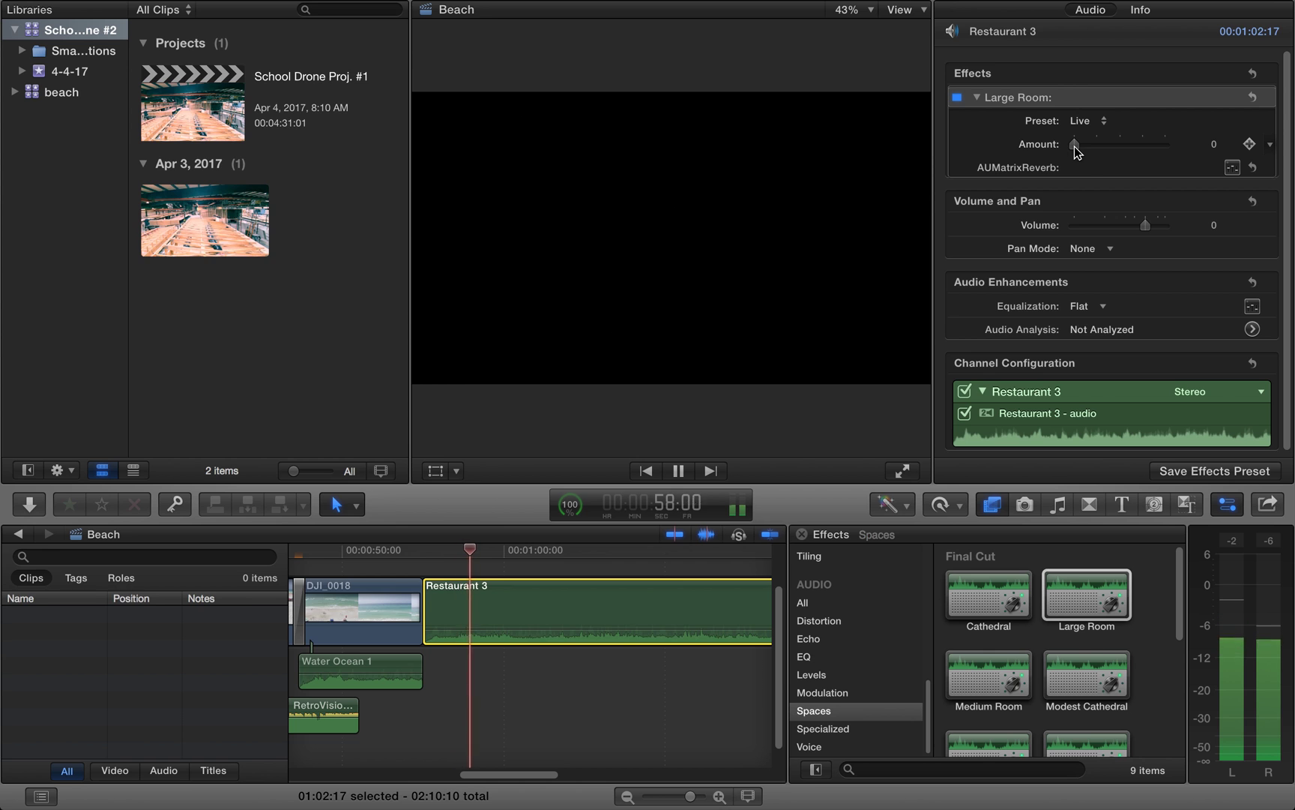
left_click_drag(1073, 146, 1165, 144)
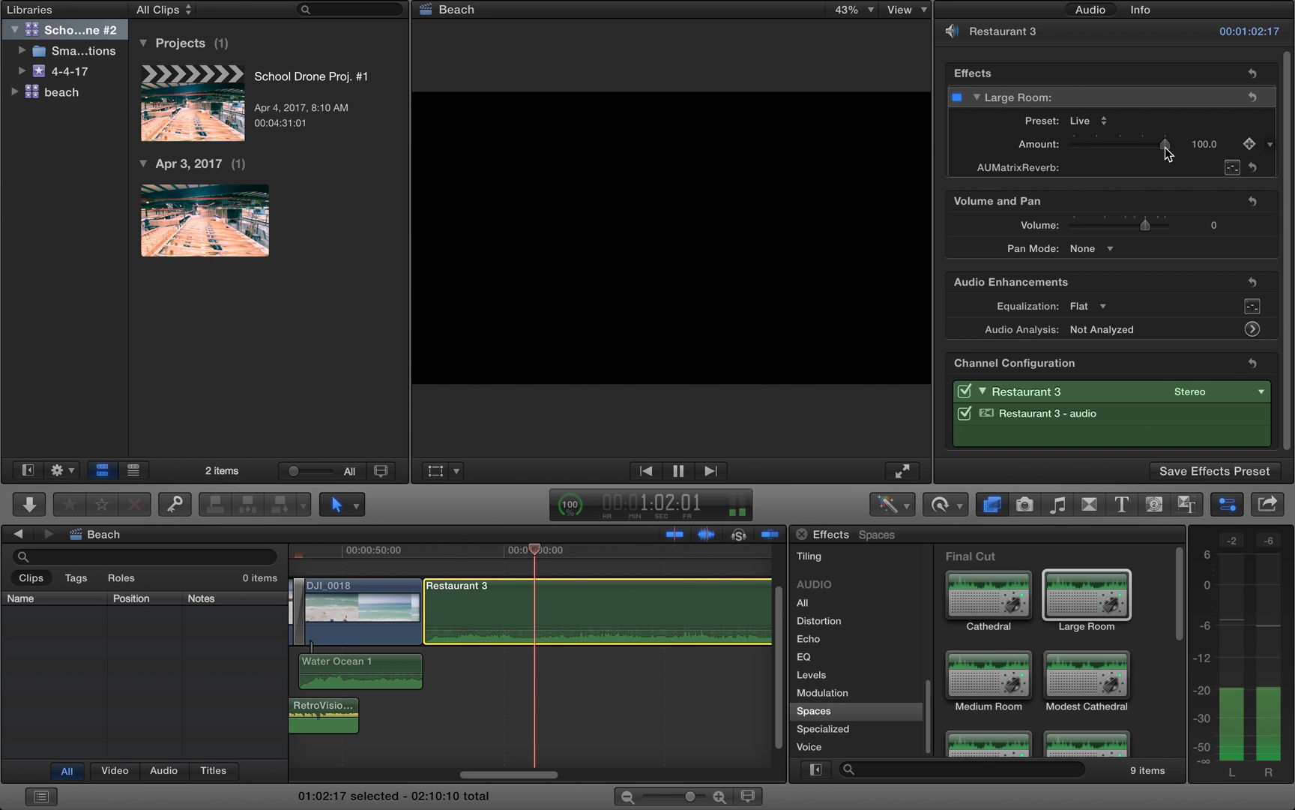
left_click_drag(1165, 144, 943, 141)
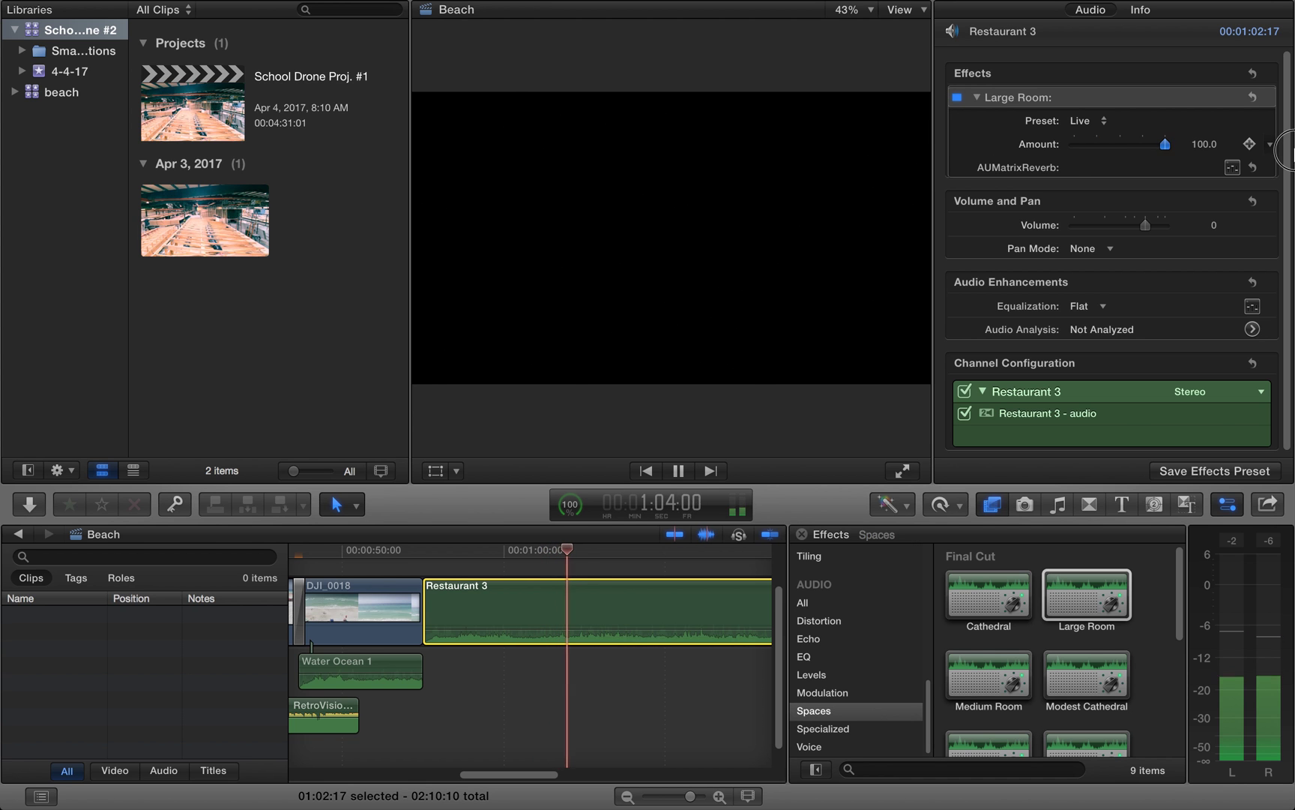
key("space")
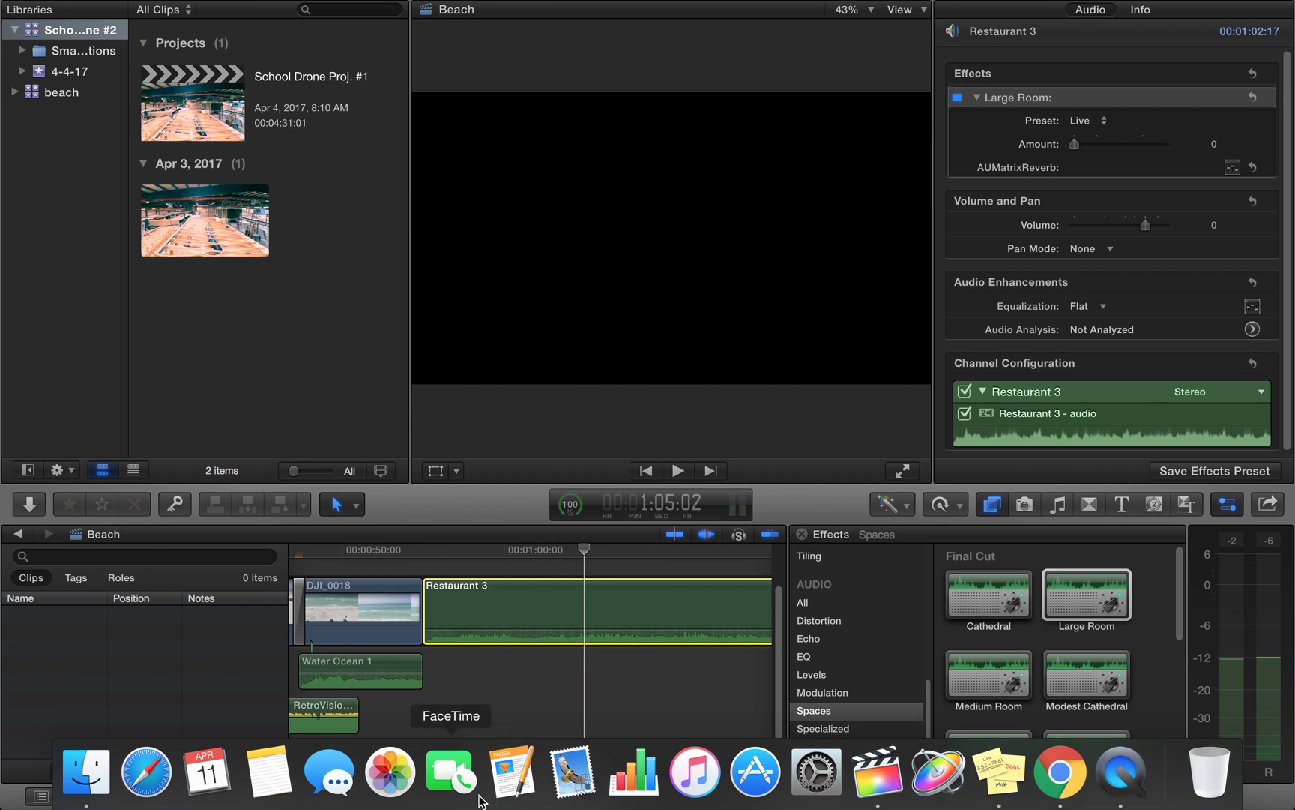
left_click_drag(517, 779, 750, 780)
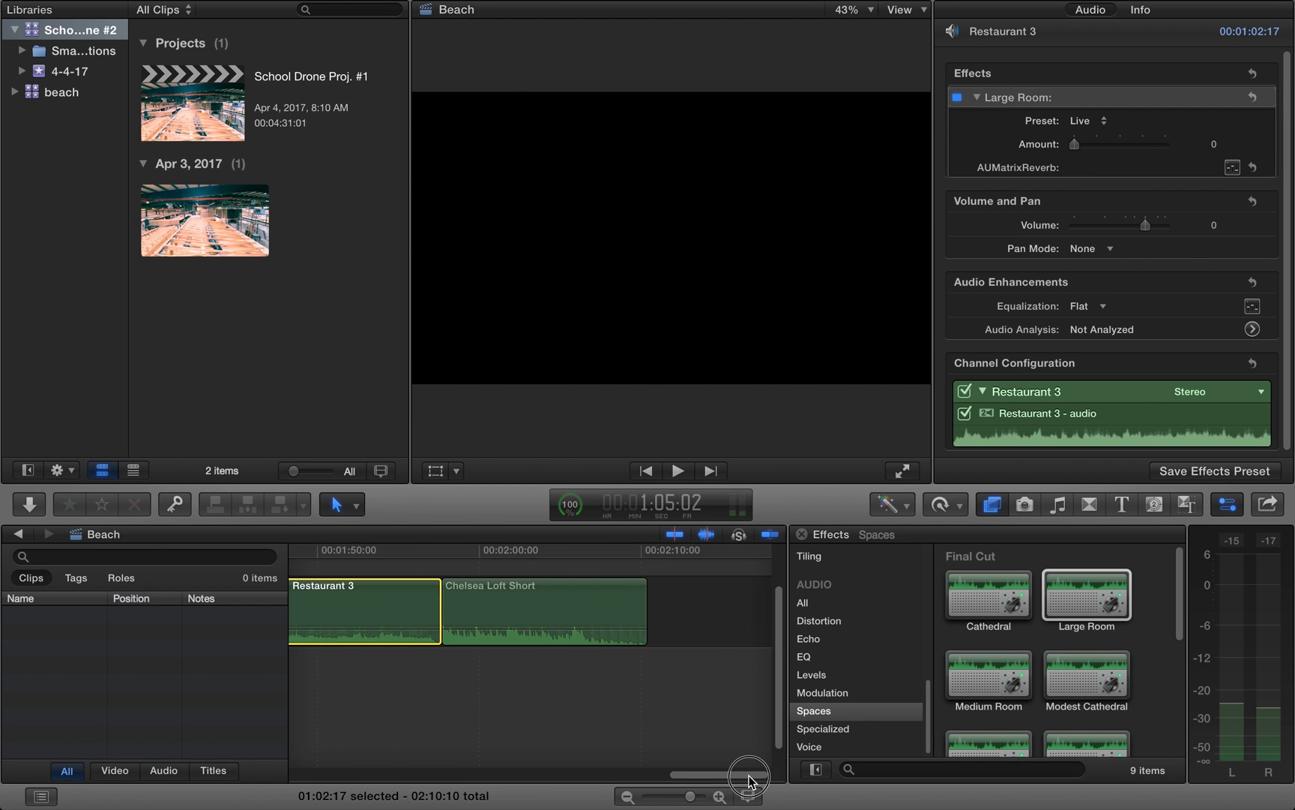
Play Chelsea Loft Short from its start with its Large Room amount raised to 100.
left_click(438, 560)
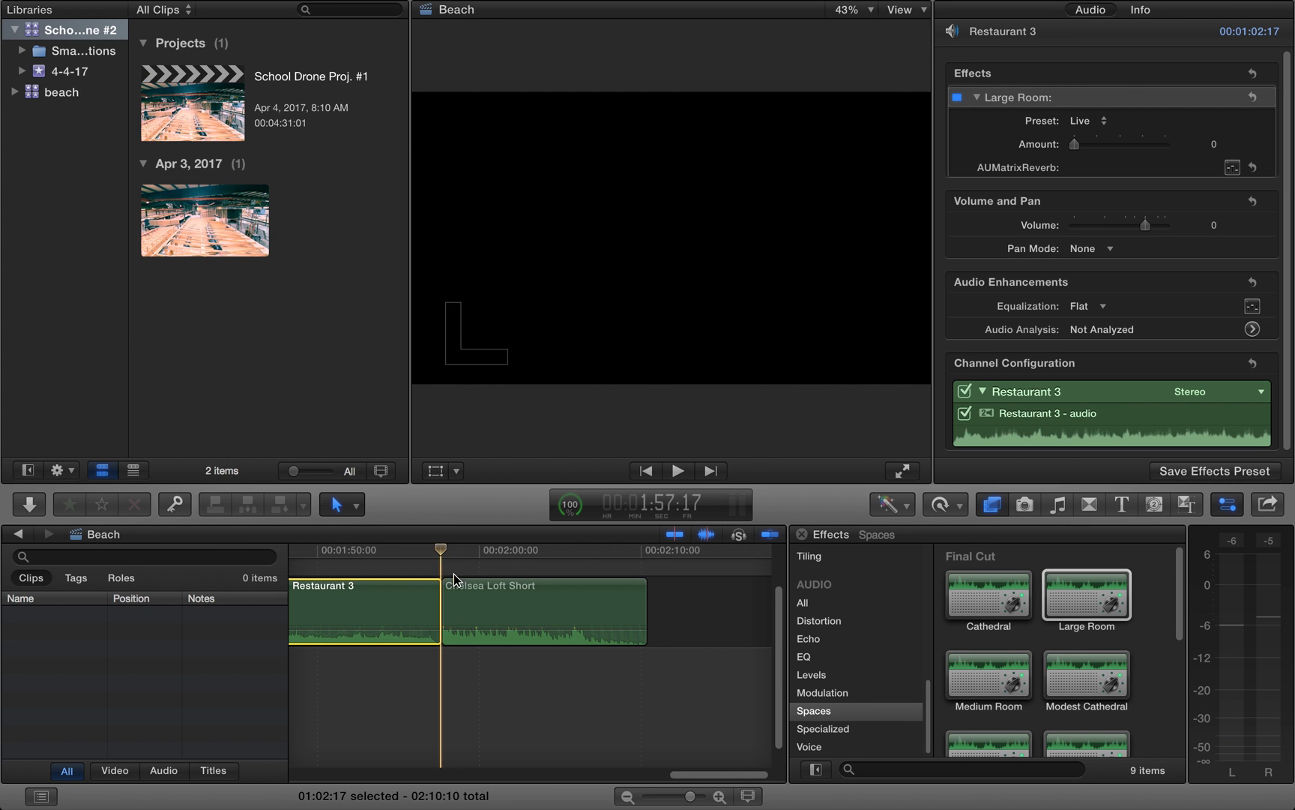
left_click(455, 585)
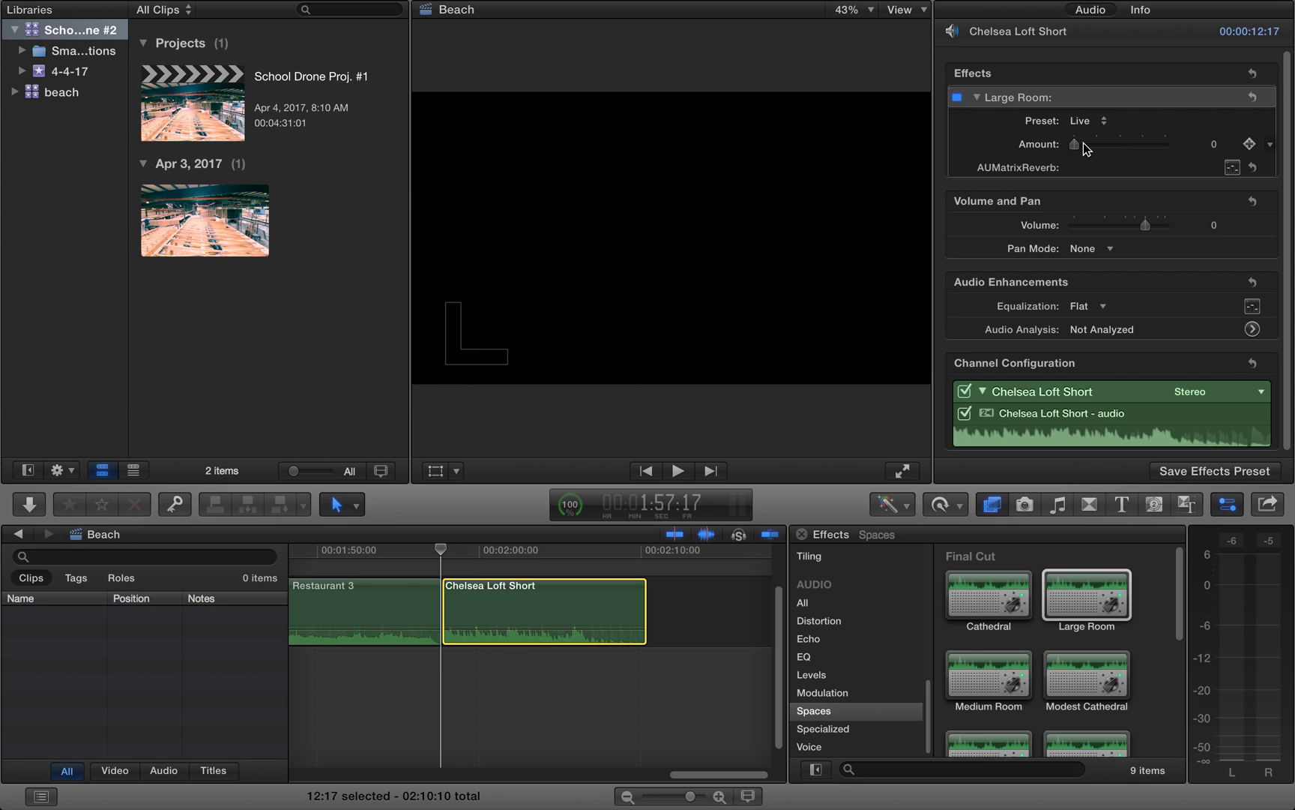
key("space")
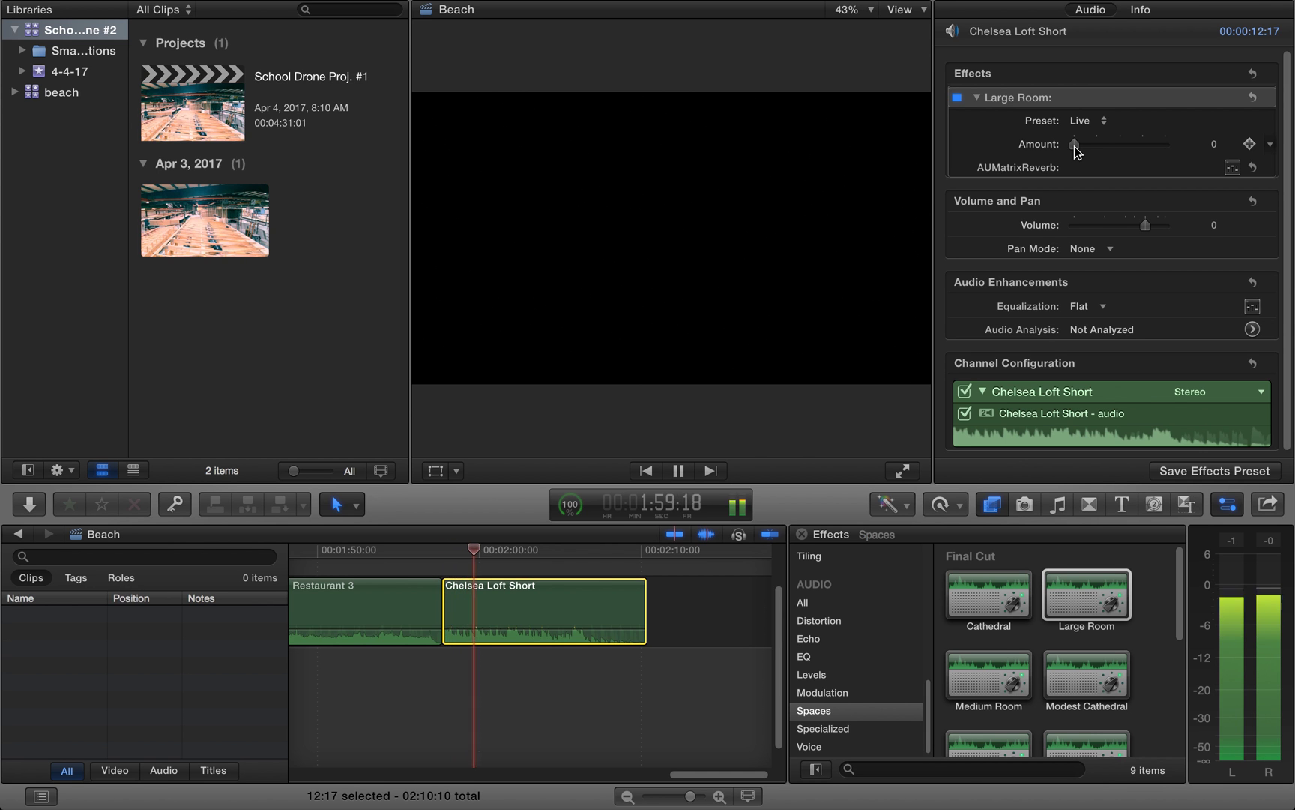
left_click_drag(1074, 145, 1290, 238)
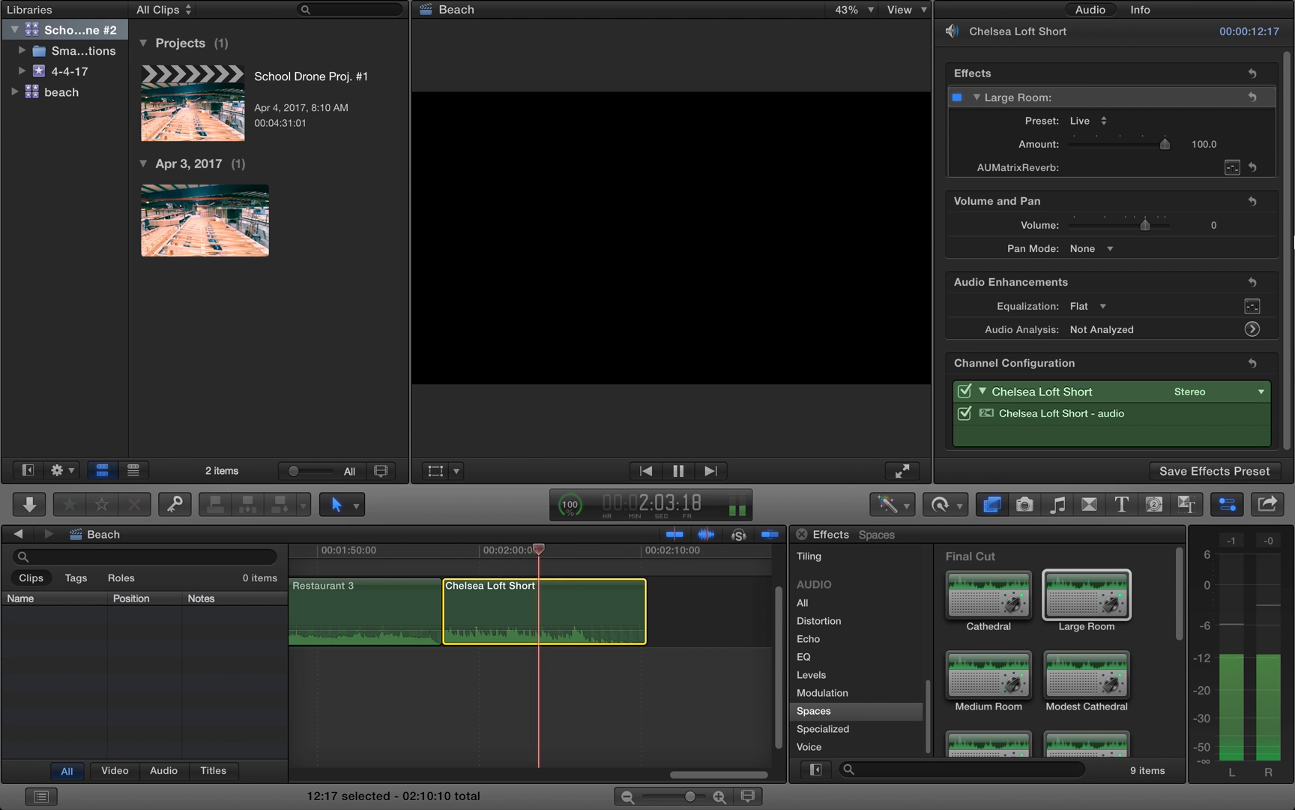
Return to Chelsea Loft Short's start, reset the Large Room amount to 0, and replay.
left_click_drag(533, 547, 441, 552)
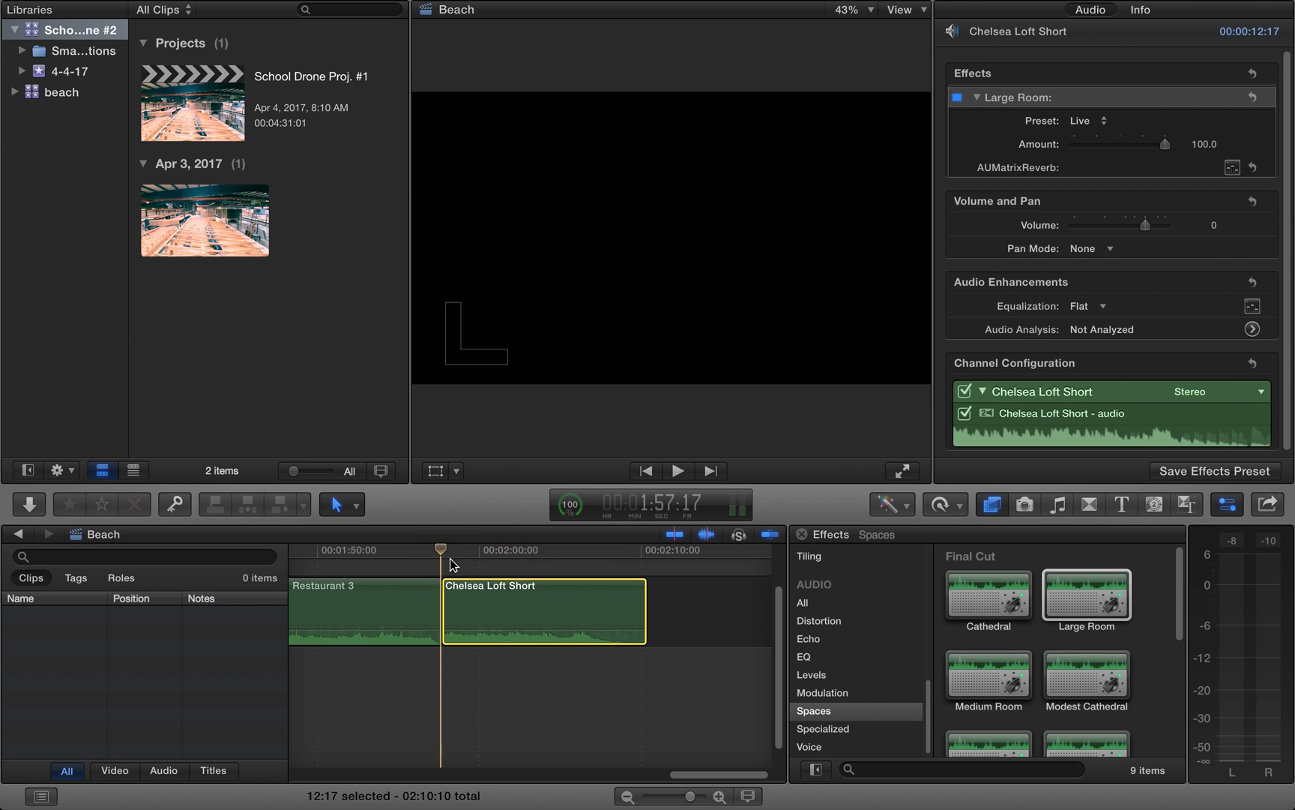
left_click_drag(1164, 146, 1015, 145)
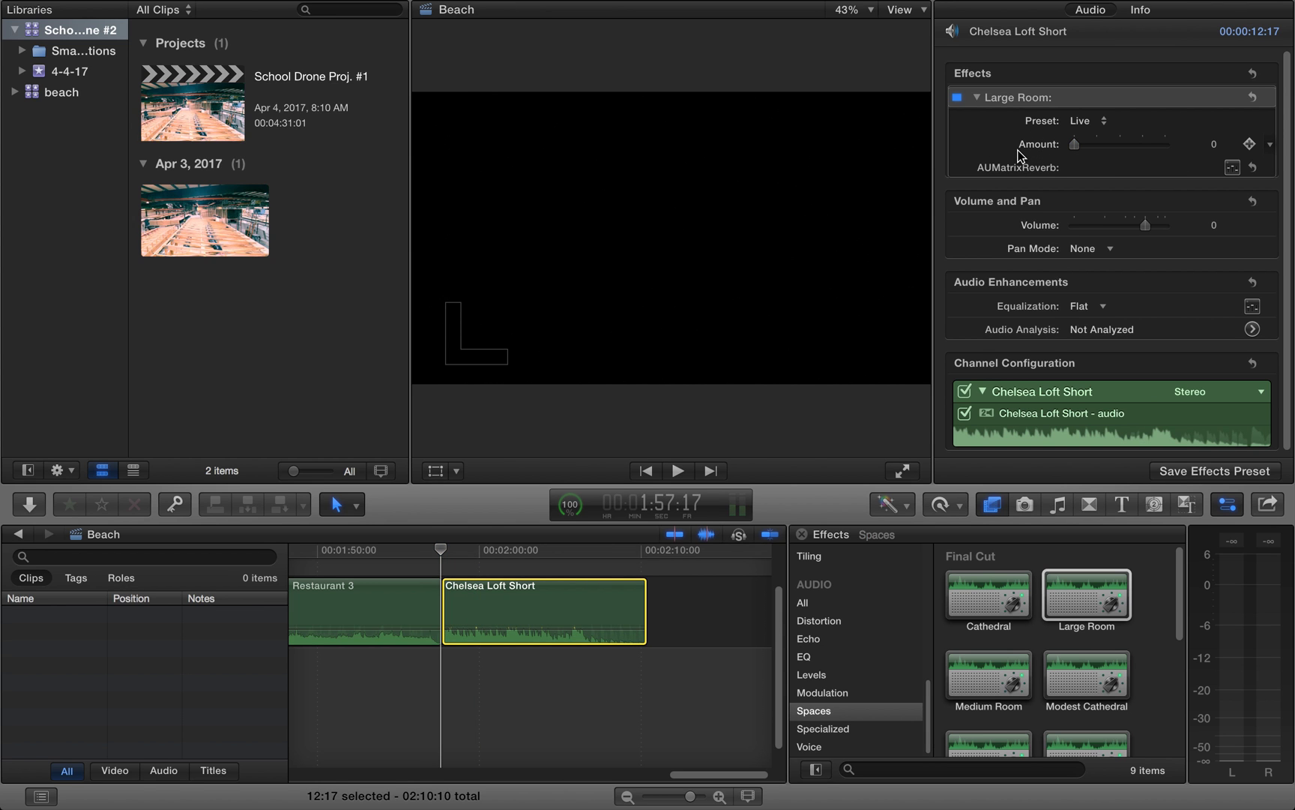
key("space")
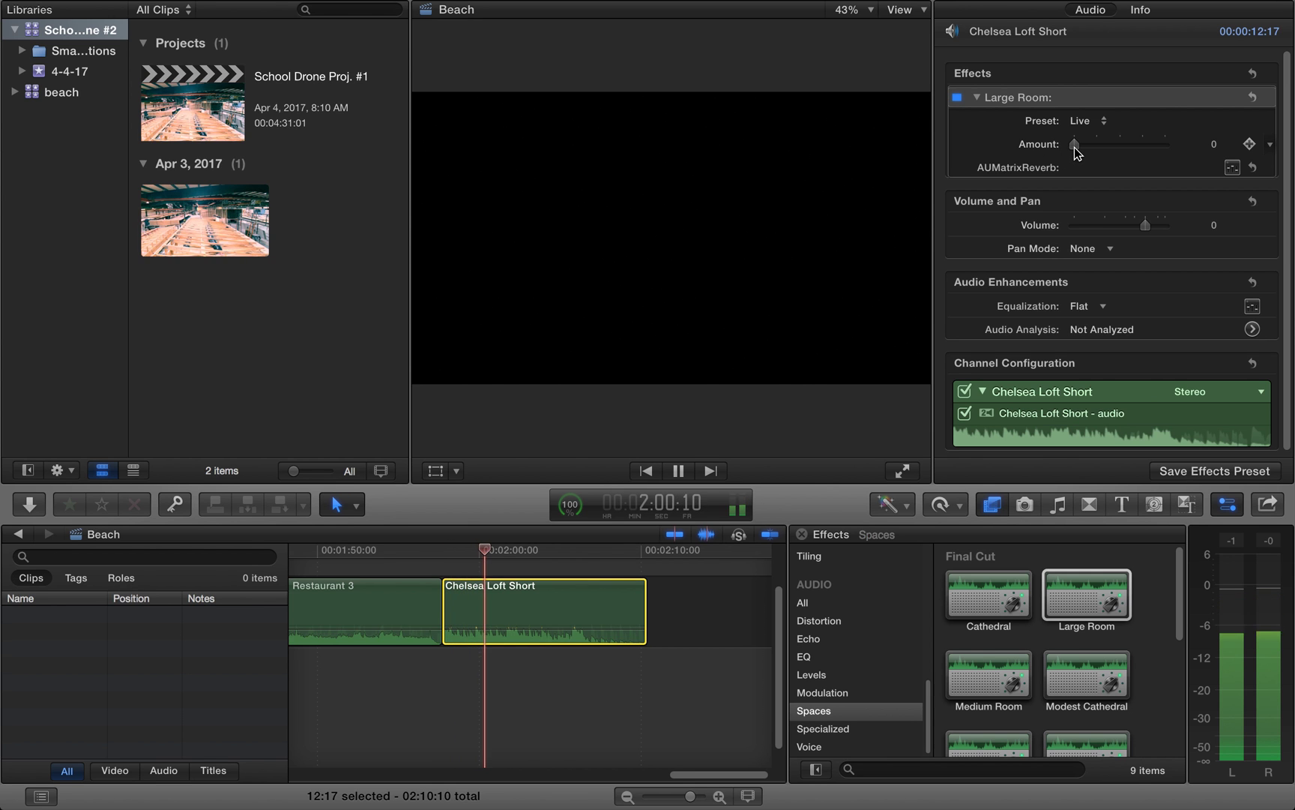
Raise Chelsea Loft Short's Large Room amount to 100 mid-playback, then rewind and reset it to 0.
left_click_drag(1075, 144, 1165, 144)
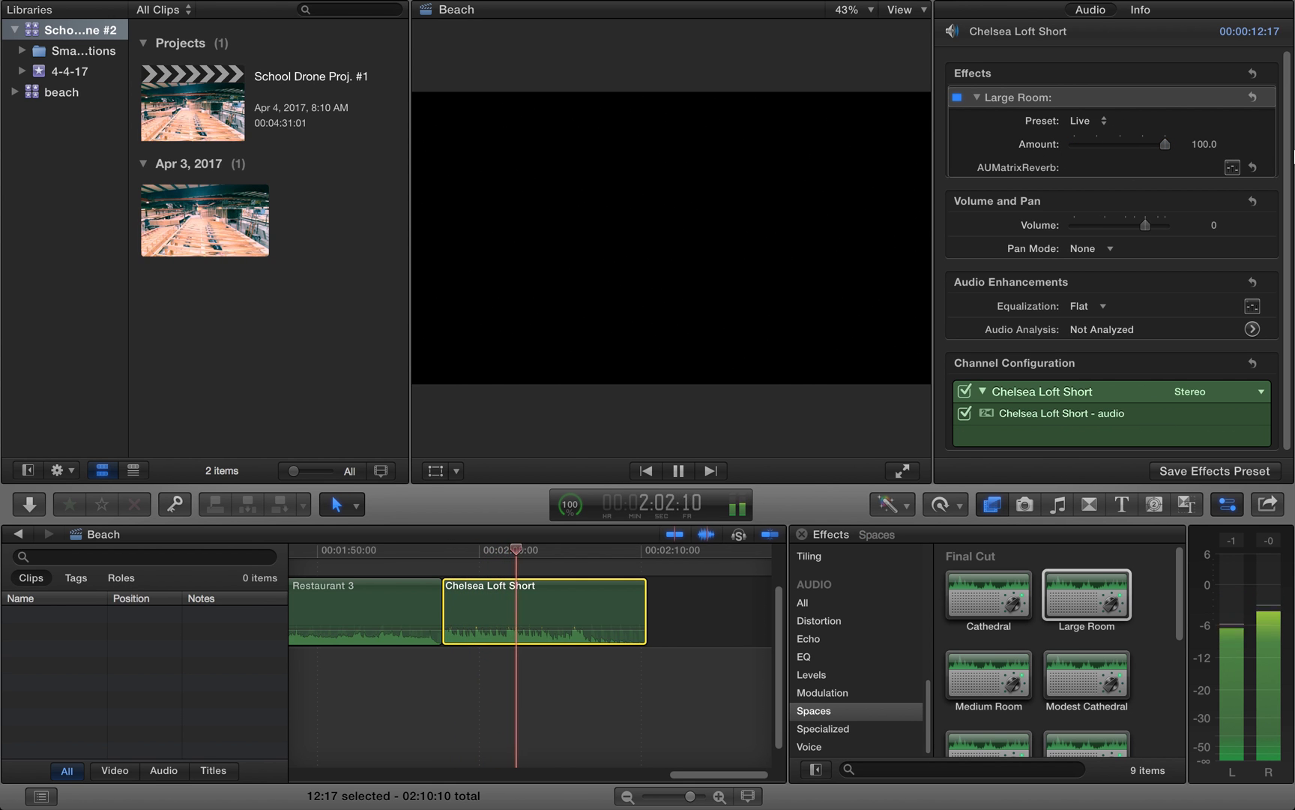
key("space")
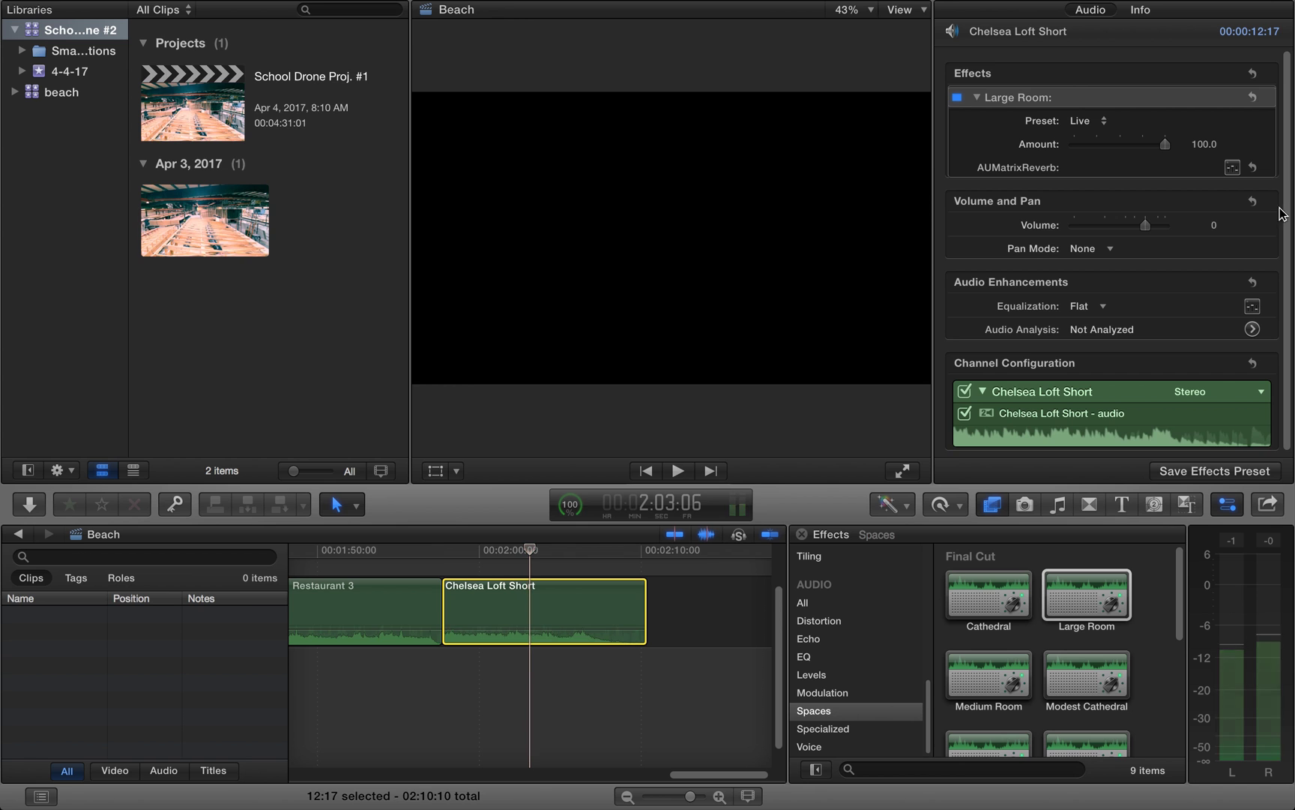
left_click(450, 557)
left_click_drag(1165, 146, 981, 165)
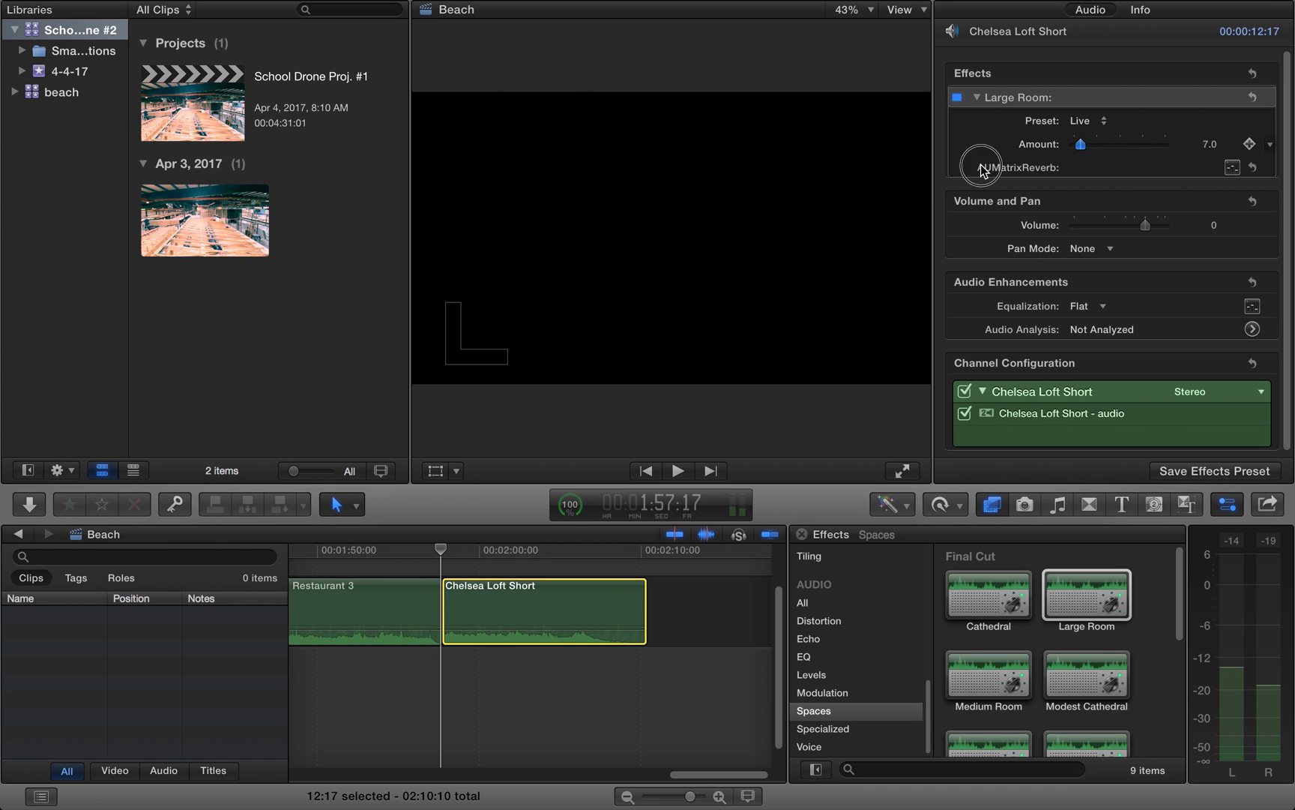
key("space")
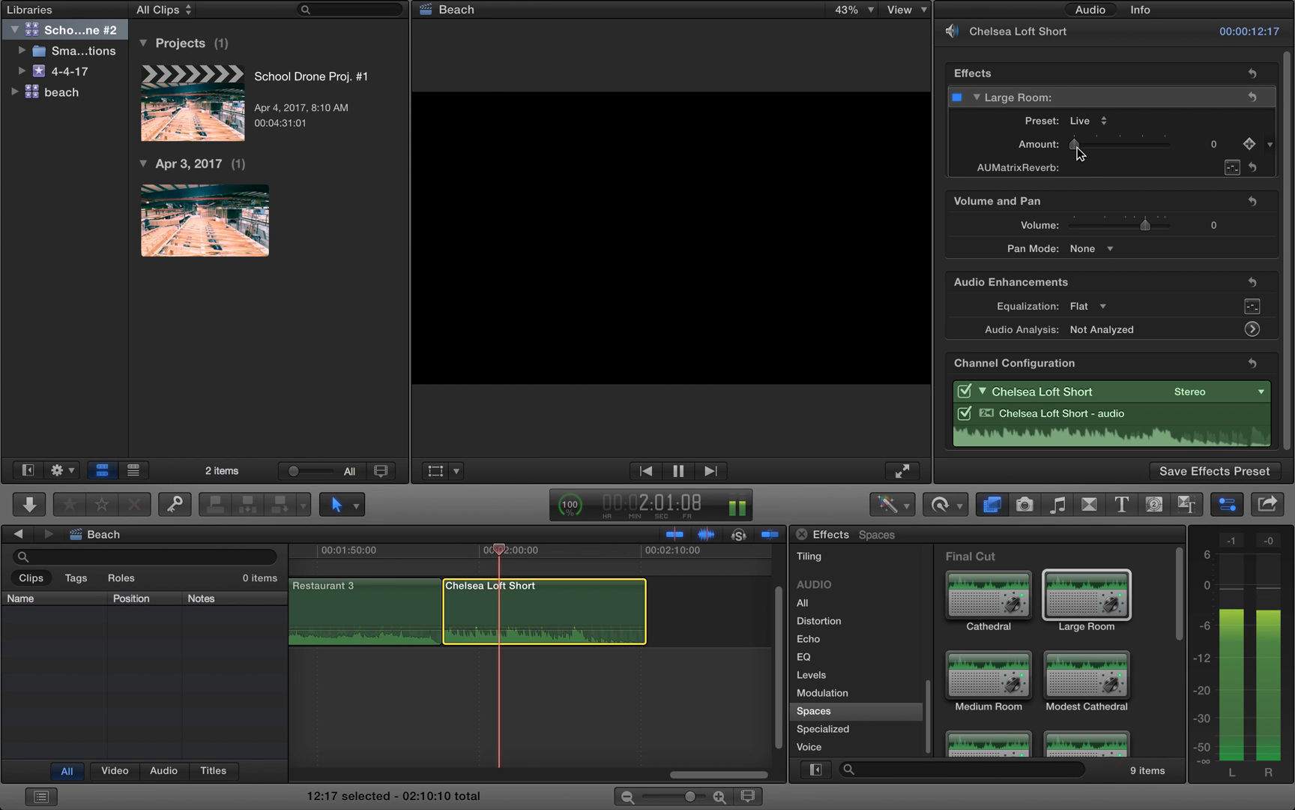
Repeat the 0-to-100 reverb pass from the clip start, ending with the amount back at 100.
left_click_drag(1076, 146, 1166, 144)
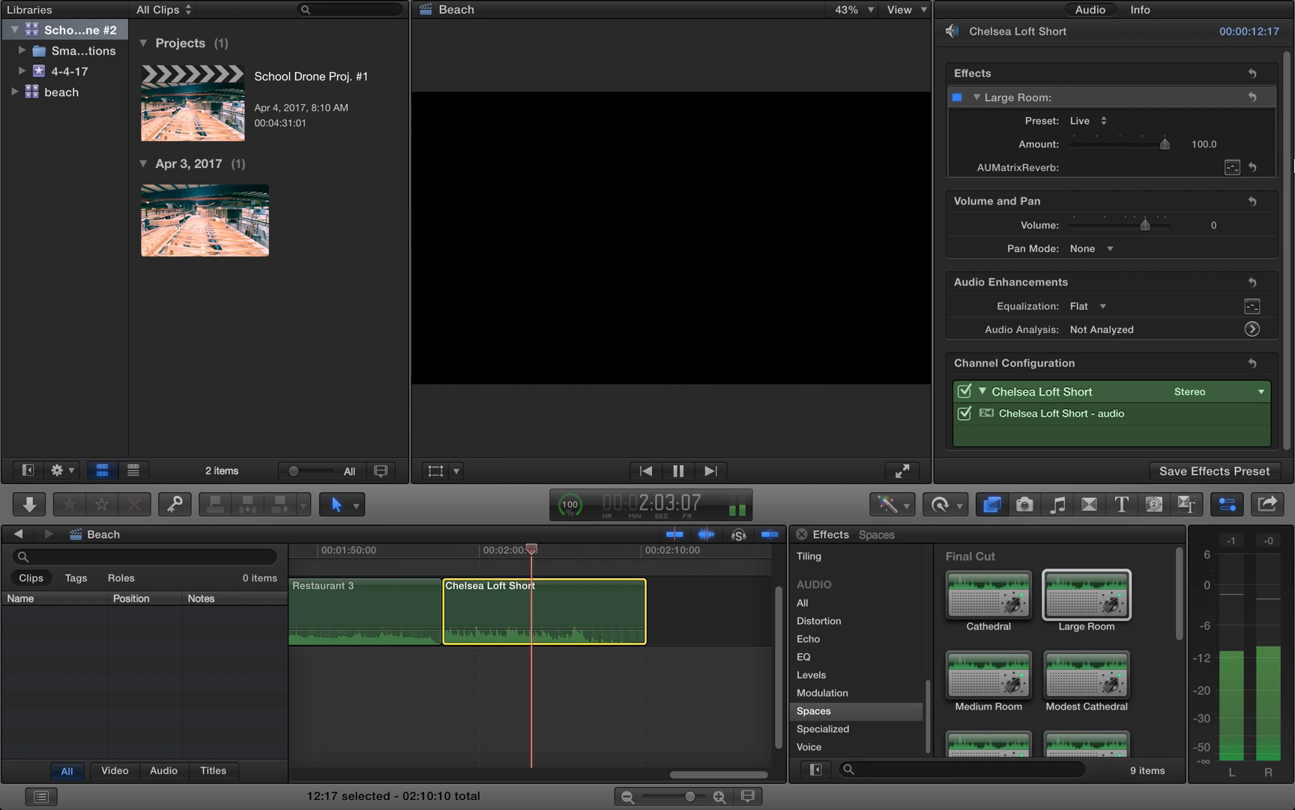
key("space")
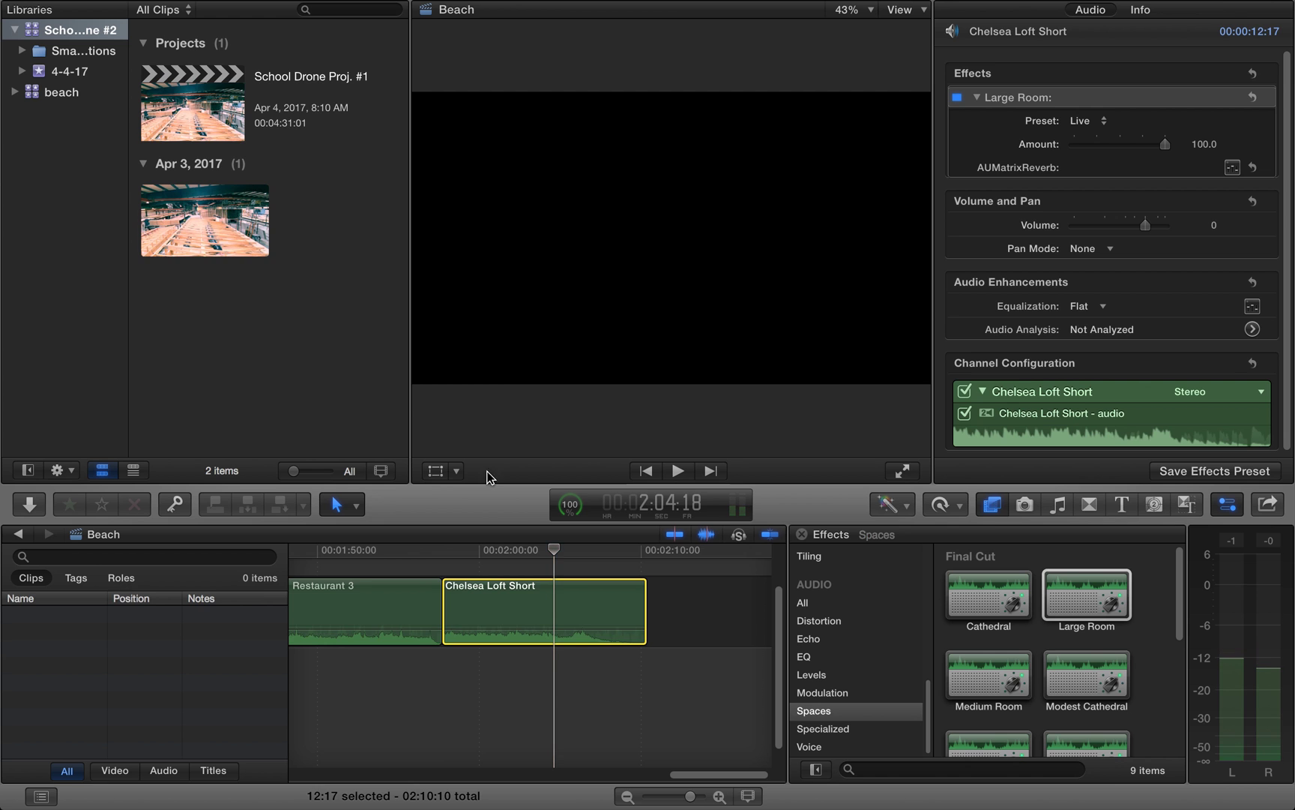
left_click(444, 569)
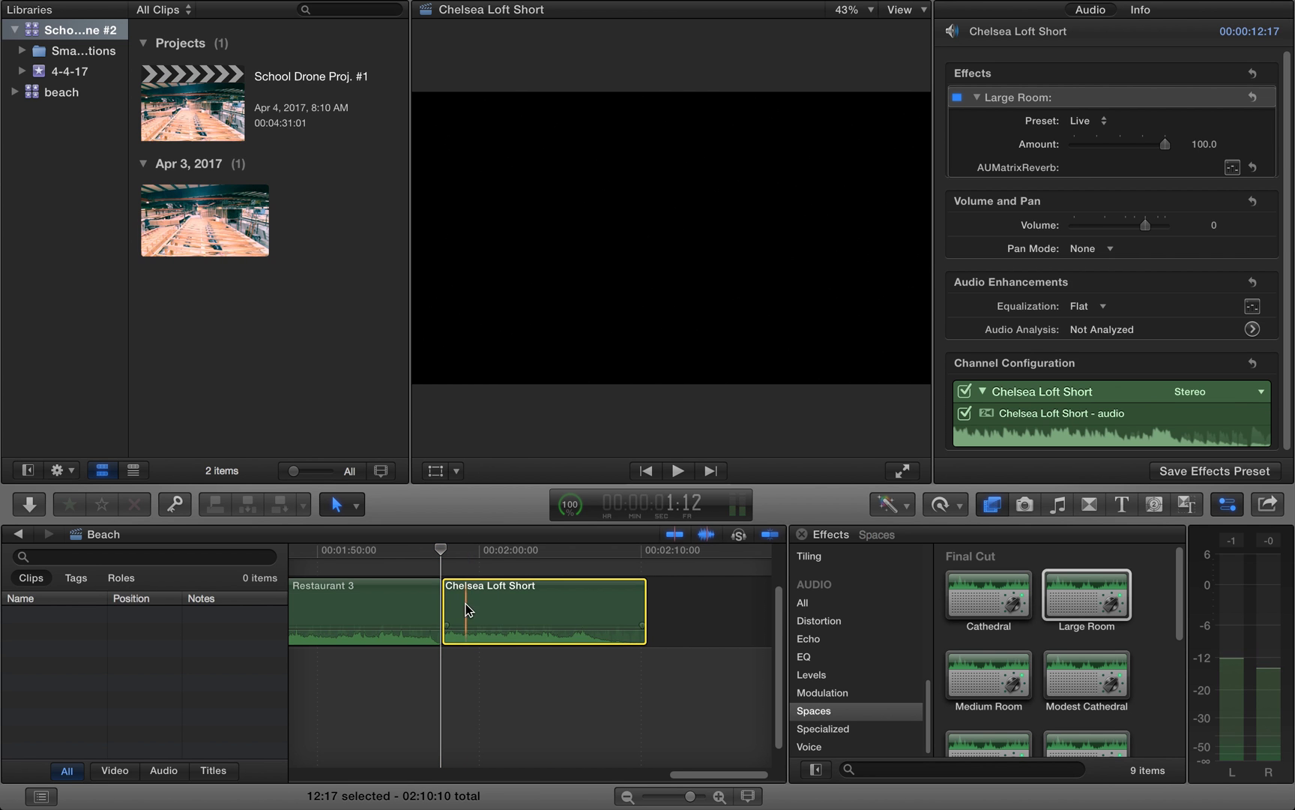
left_click_drag(1110, 146, 1033, 145)
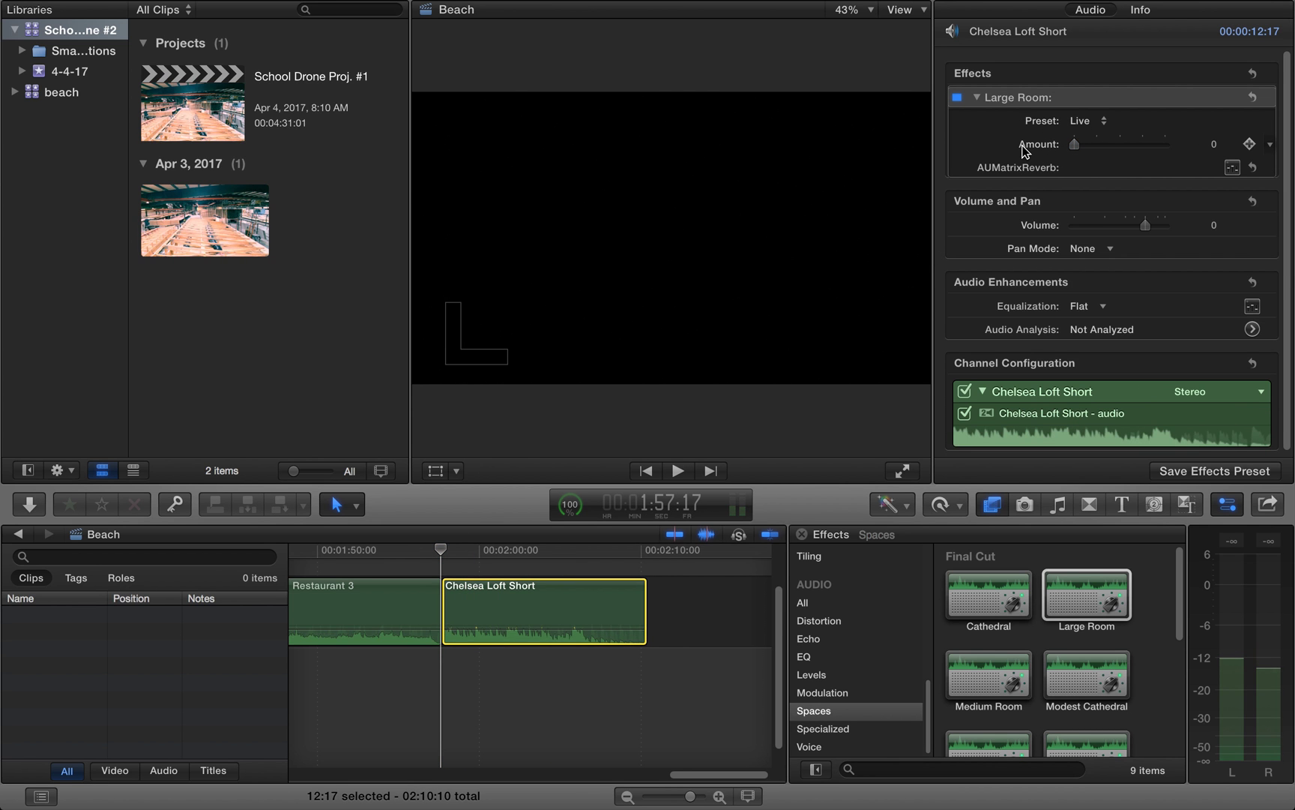
key("space")
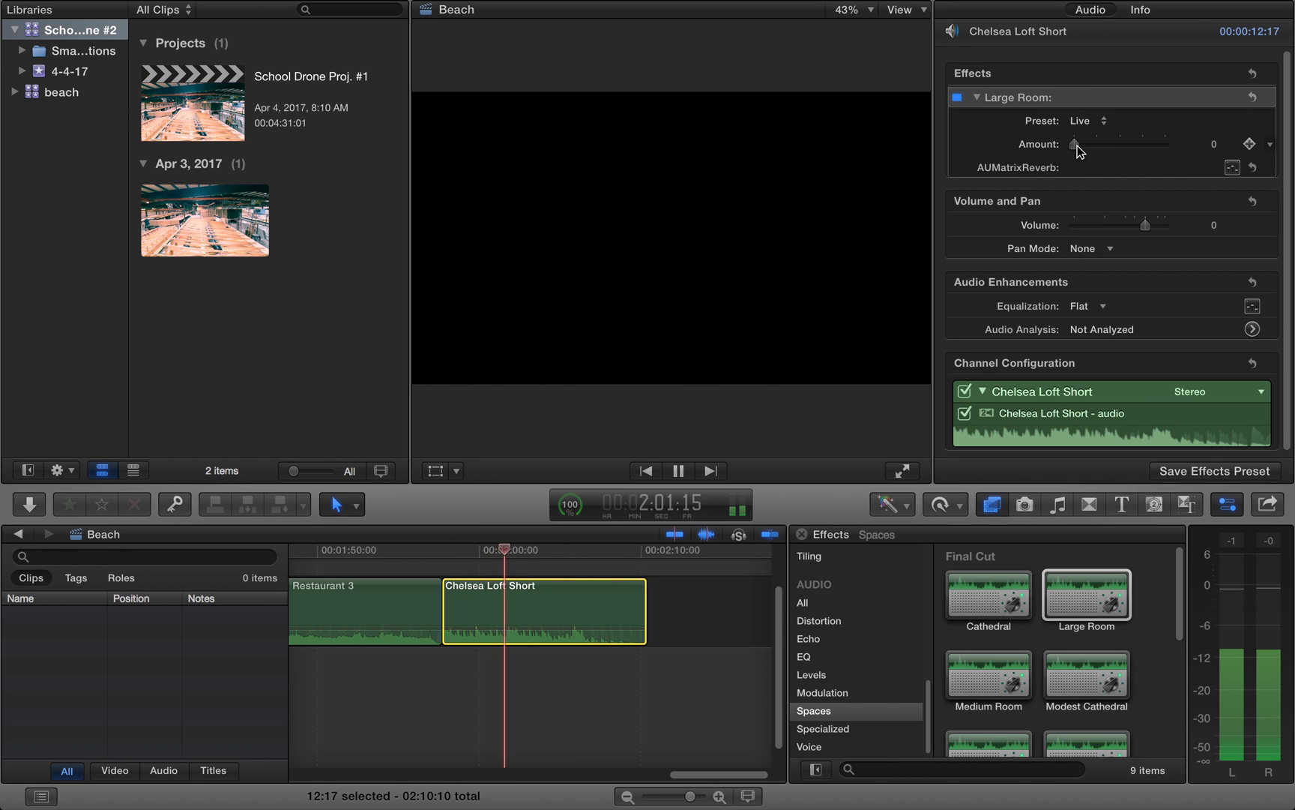
key("super+z")
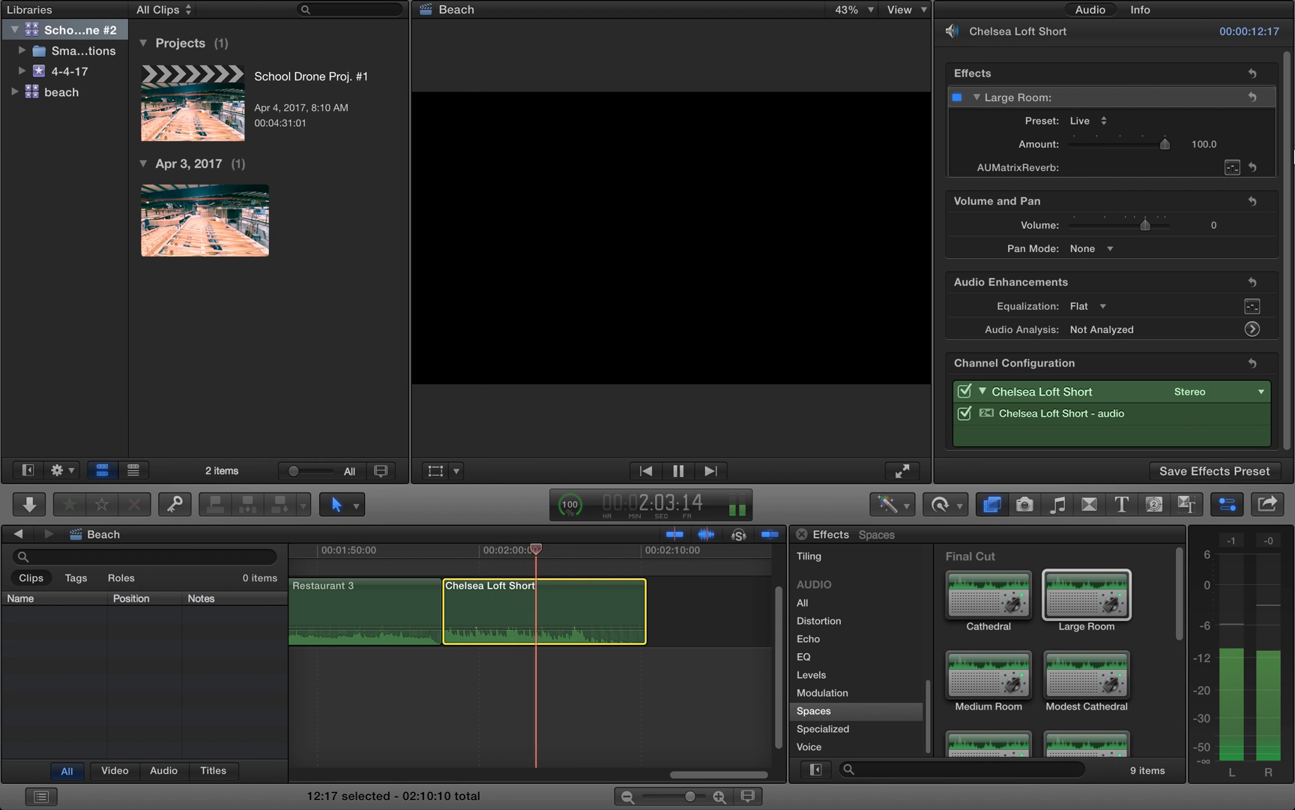